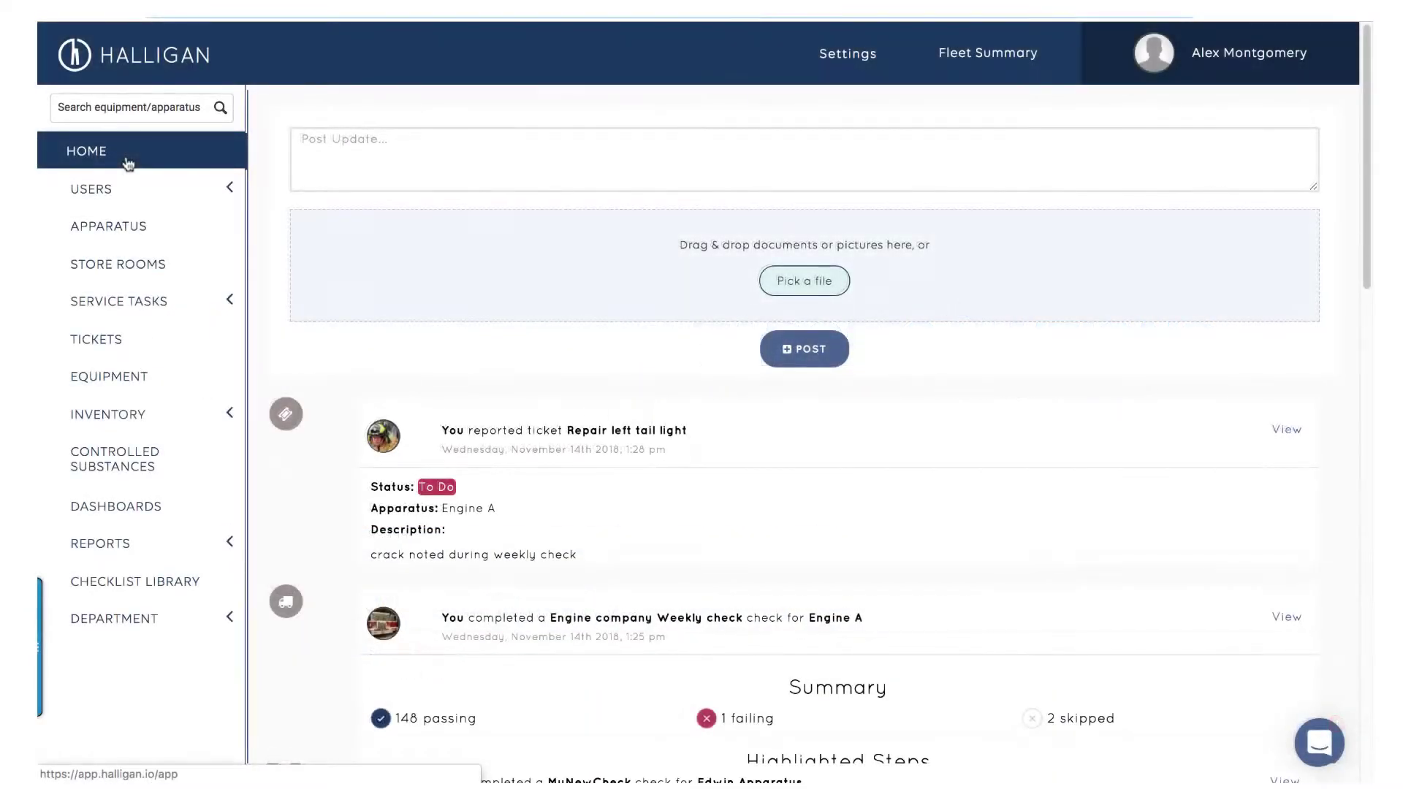
# - Open Controlled Substances, scroll to the Station 2 and Station 1 drug boxes, then open escalation policies
pyautogui.click(198, 467)
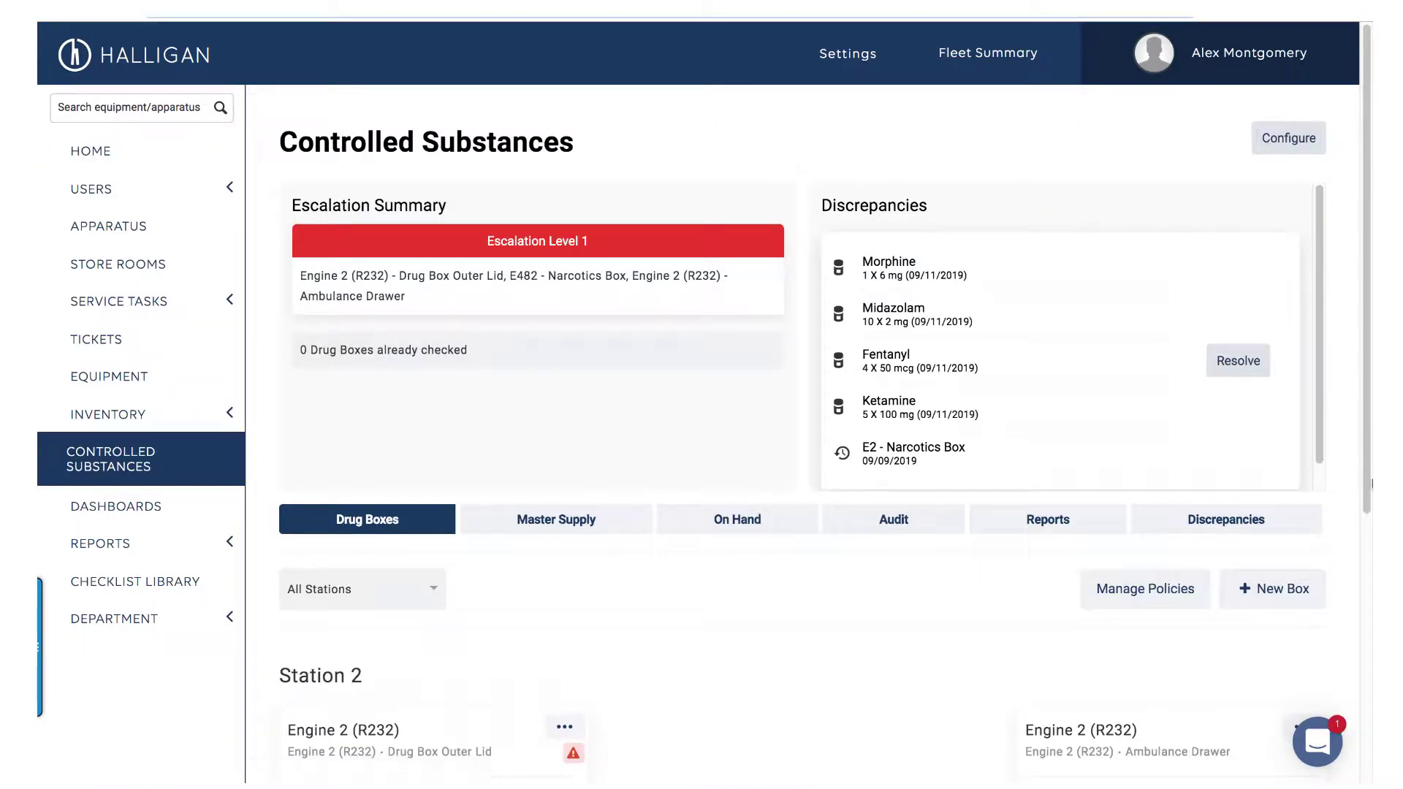
pyautogui.moveTo(1369, 467); pyautogui.dragTo(1370, 700)
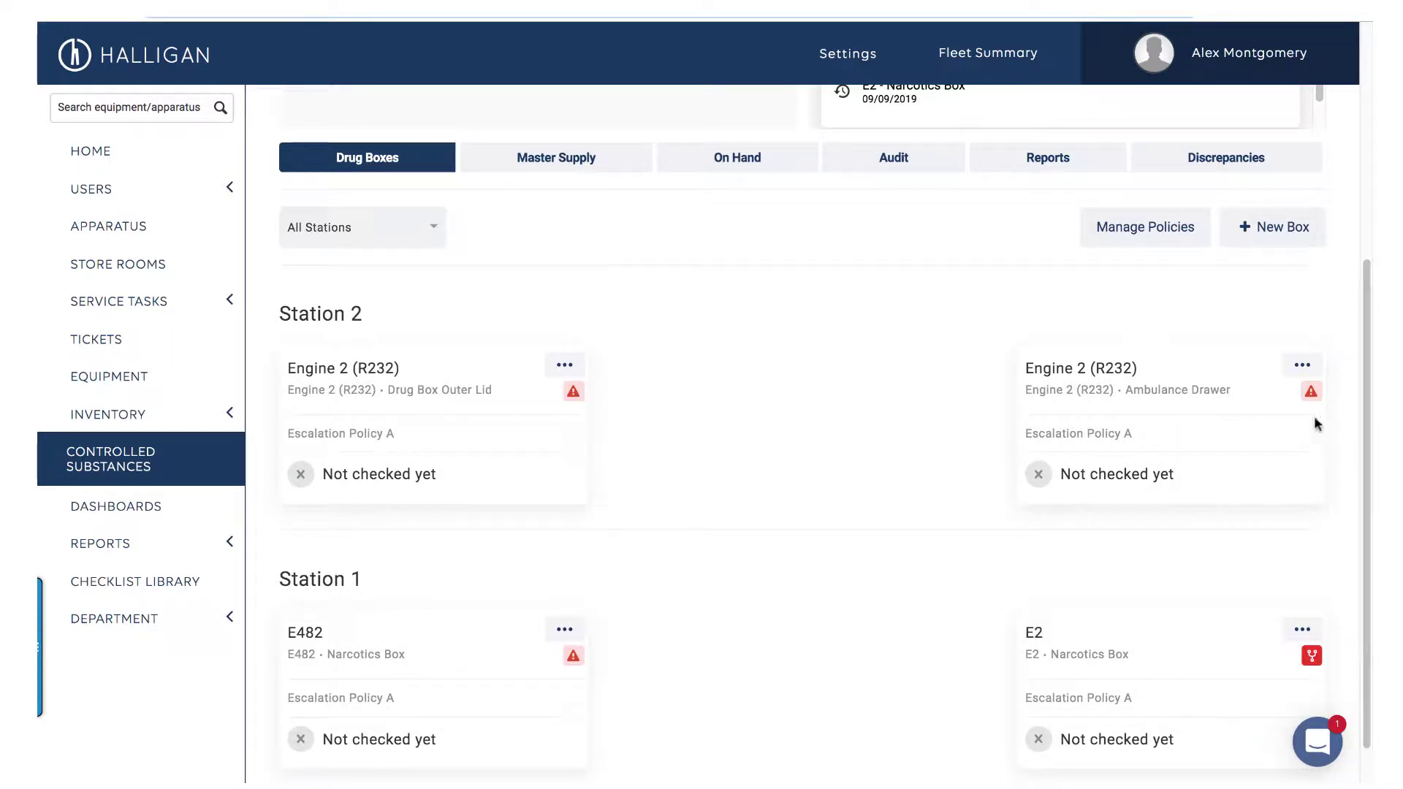
pyautogui.click(1165, 239)
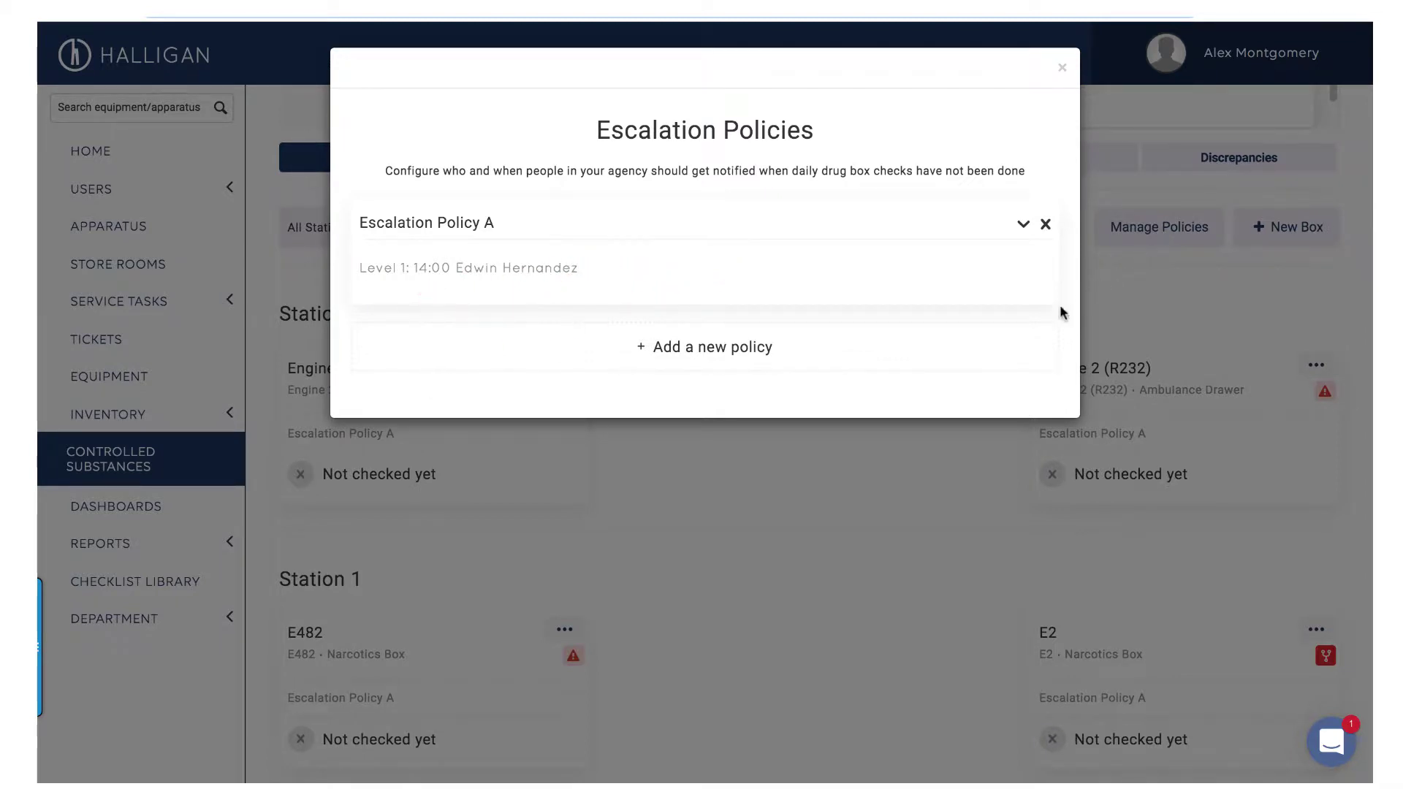
# - Add a new escalation policy and name it 'Escalation Policy 2: P2'
pyautogui.click(940, 357)
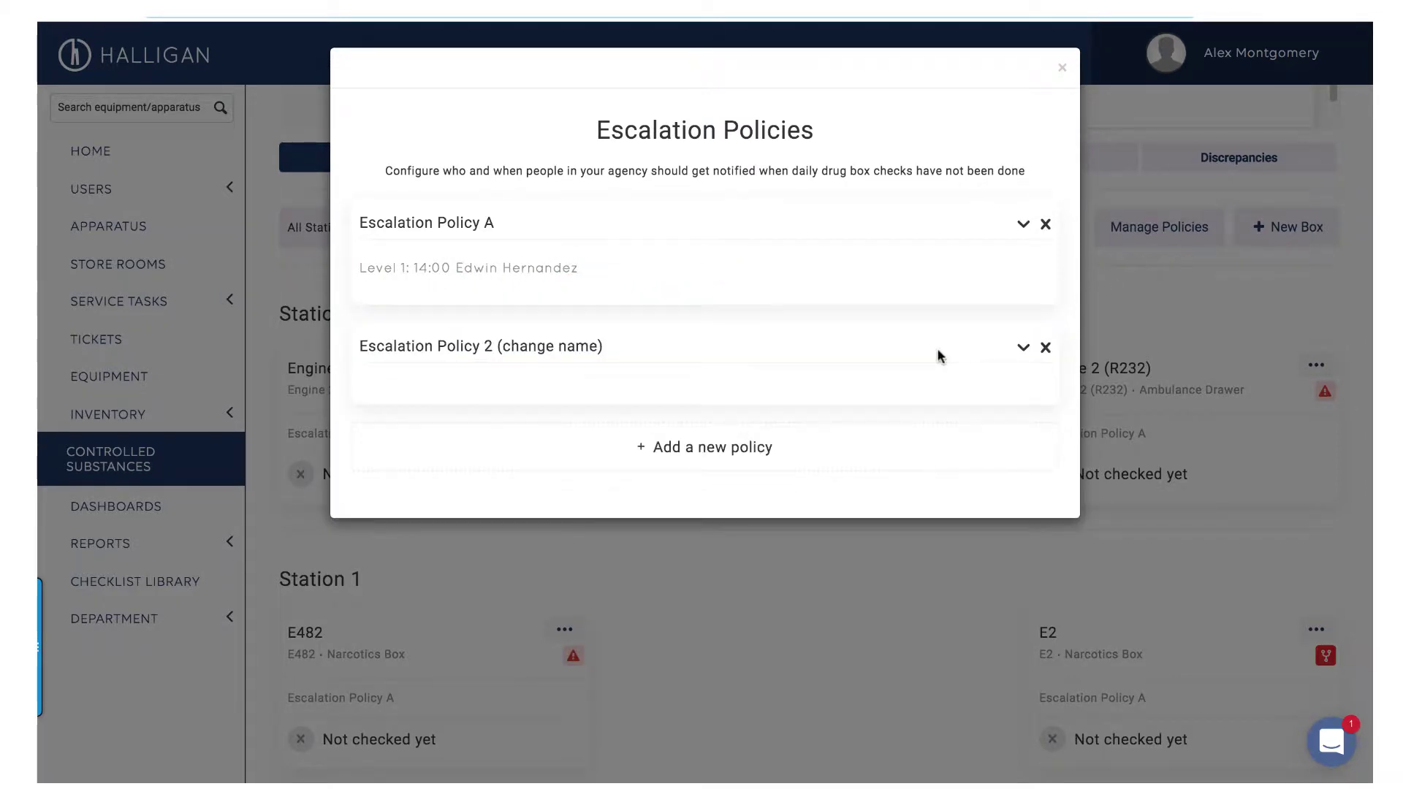
pyautogui.click(1023, 350)
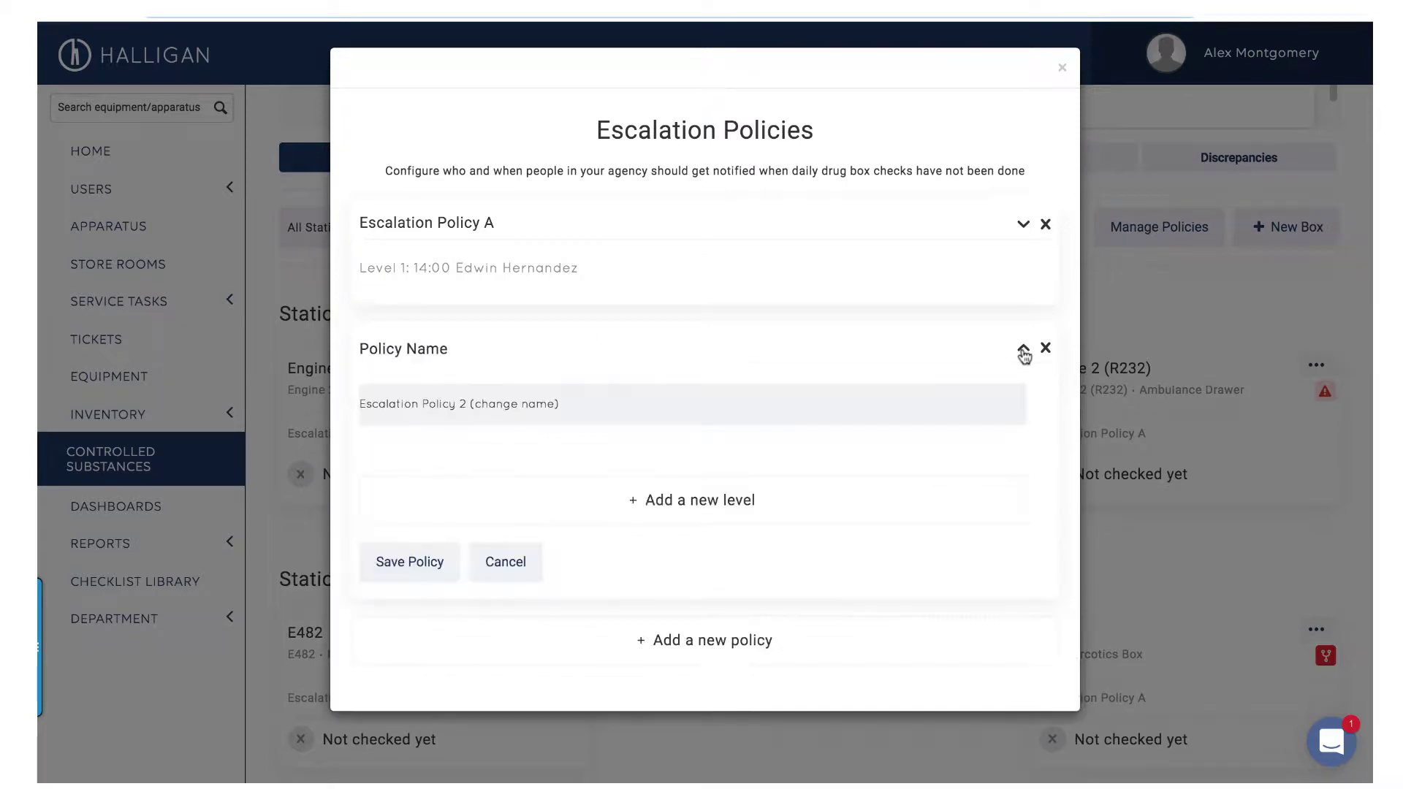
pyautogui.click(575, 409)
pyautogui.tripleClick(574, 409)
pyautogui.write('Escalation Policy 2: P2')
# - Give the policy a Level 1 at 9 hours notifying one subscriber
pyautogui.click(465, 486)
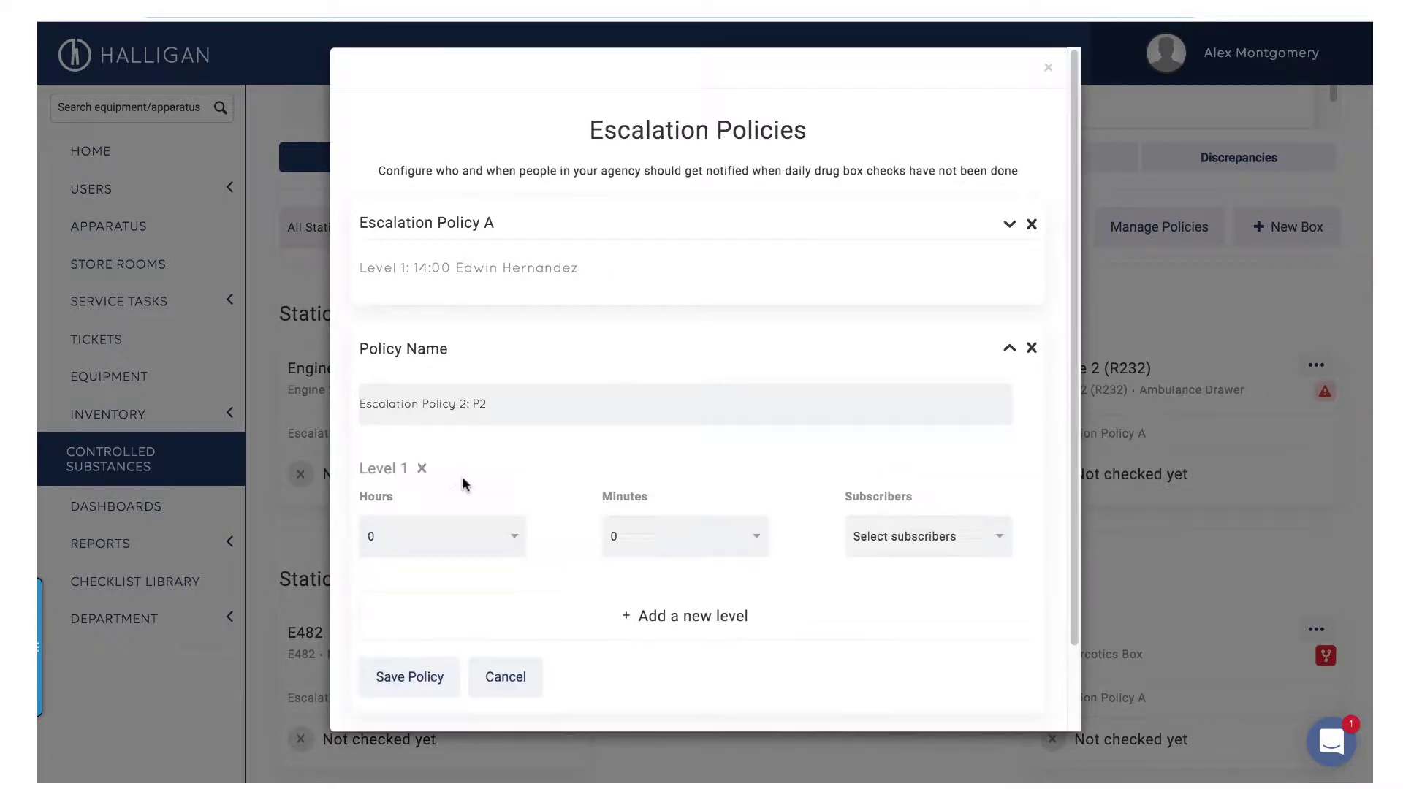
pyautogui.click(407, 533)
pyautogui.write('9')
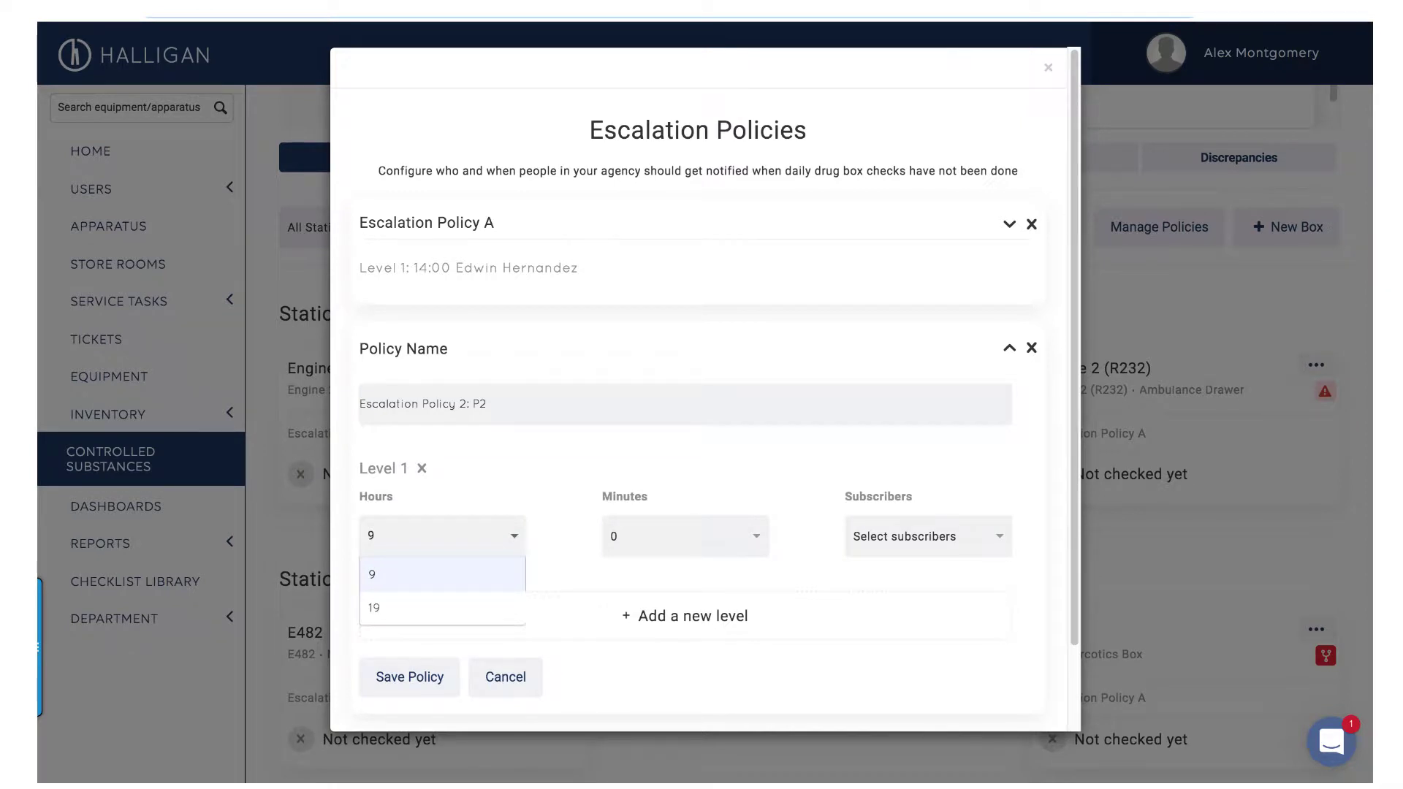
pyautogui.press('Return')
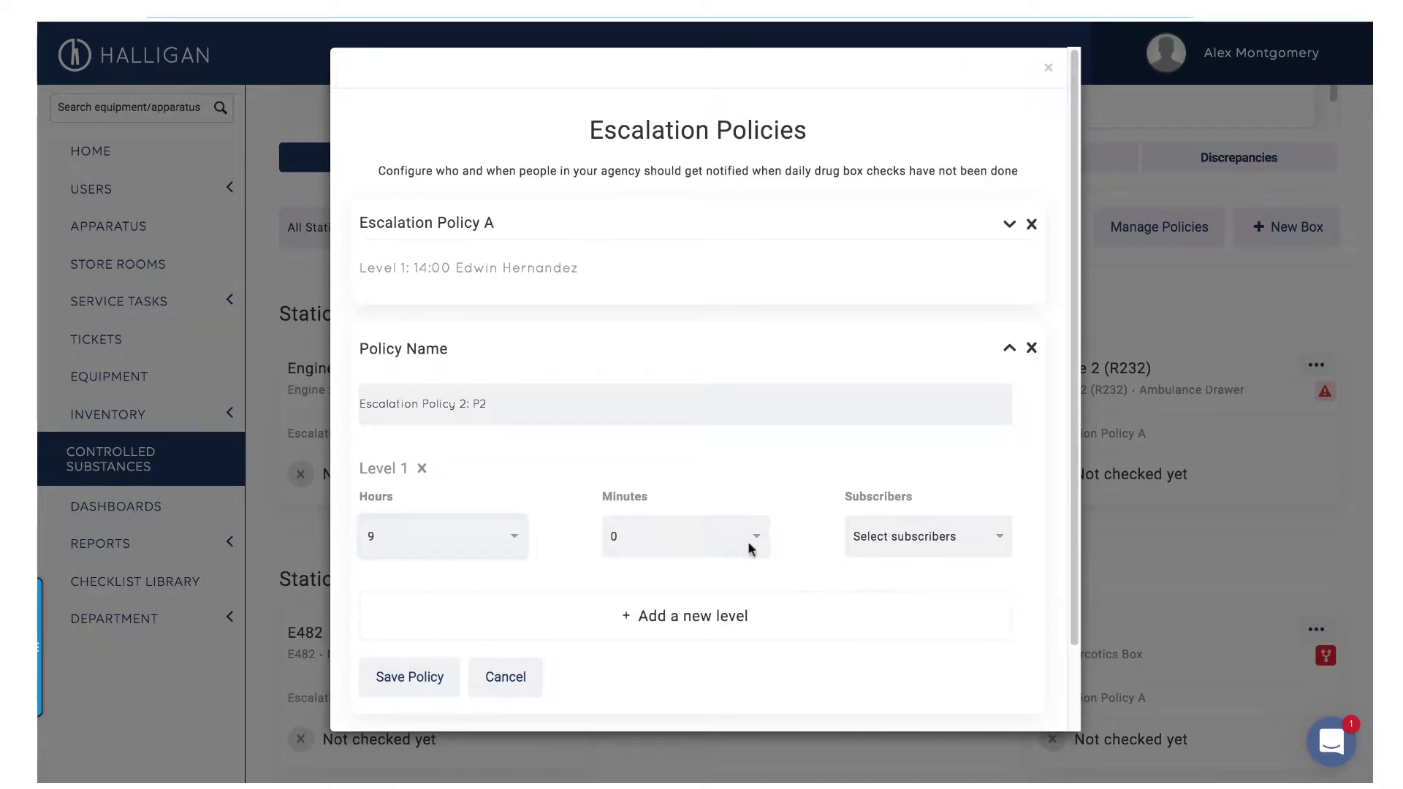
pyautogui.click(1002, 536)
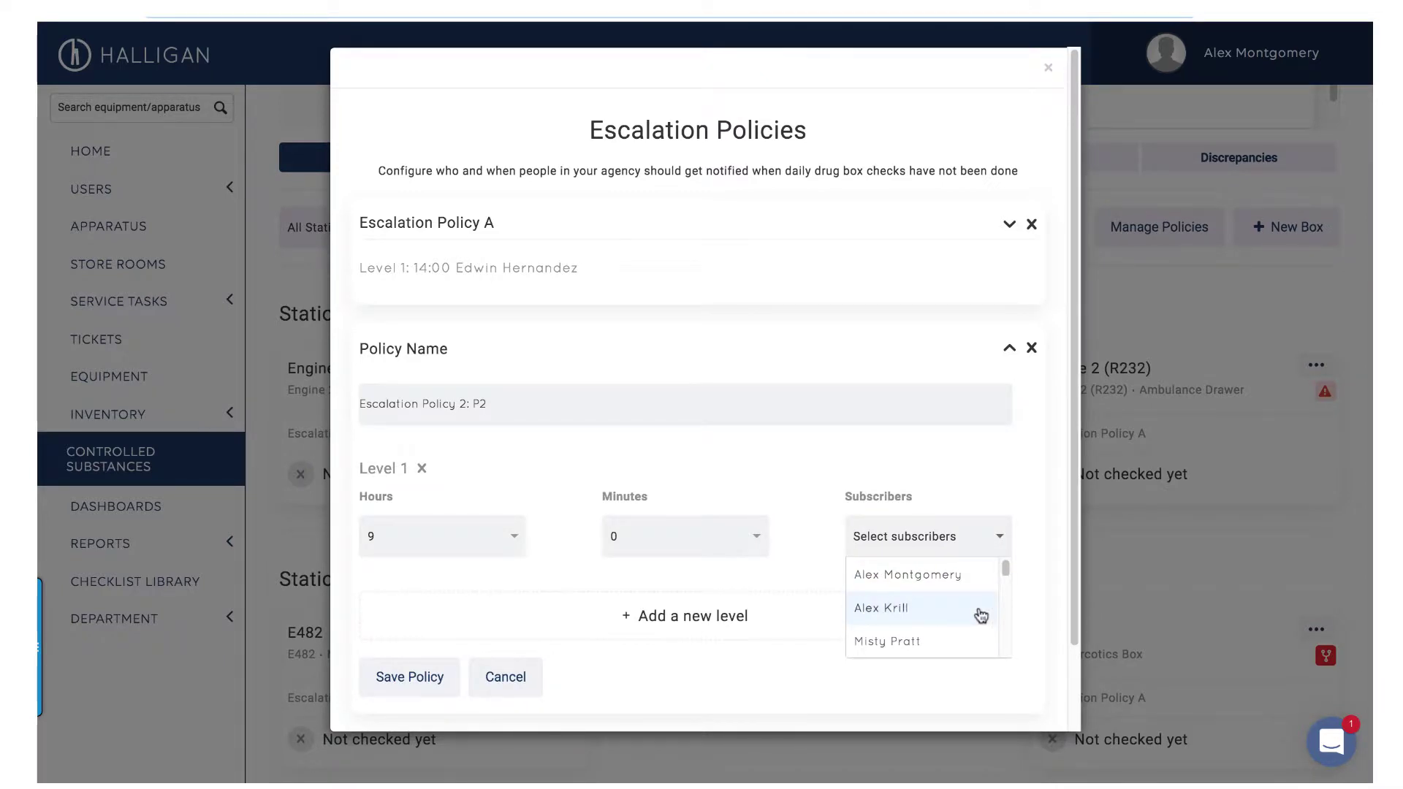
pyautogui.click(981, 616)
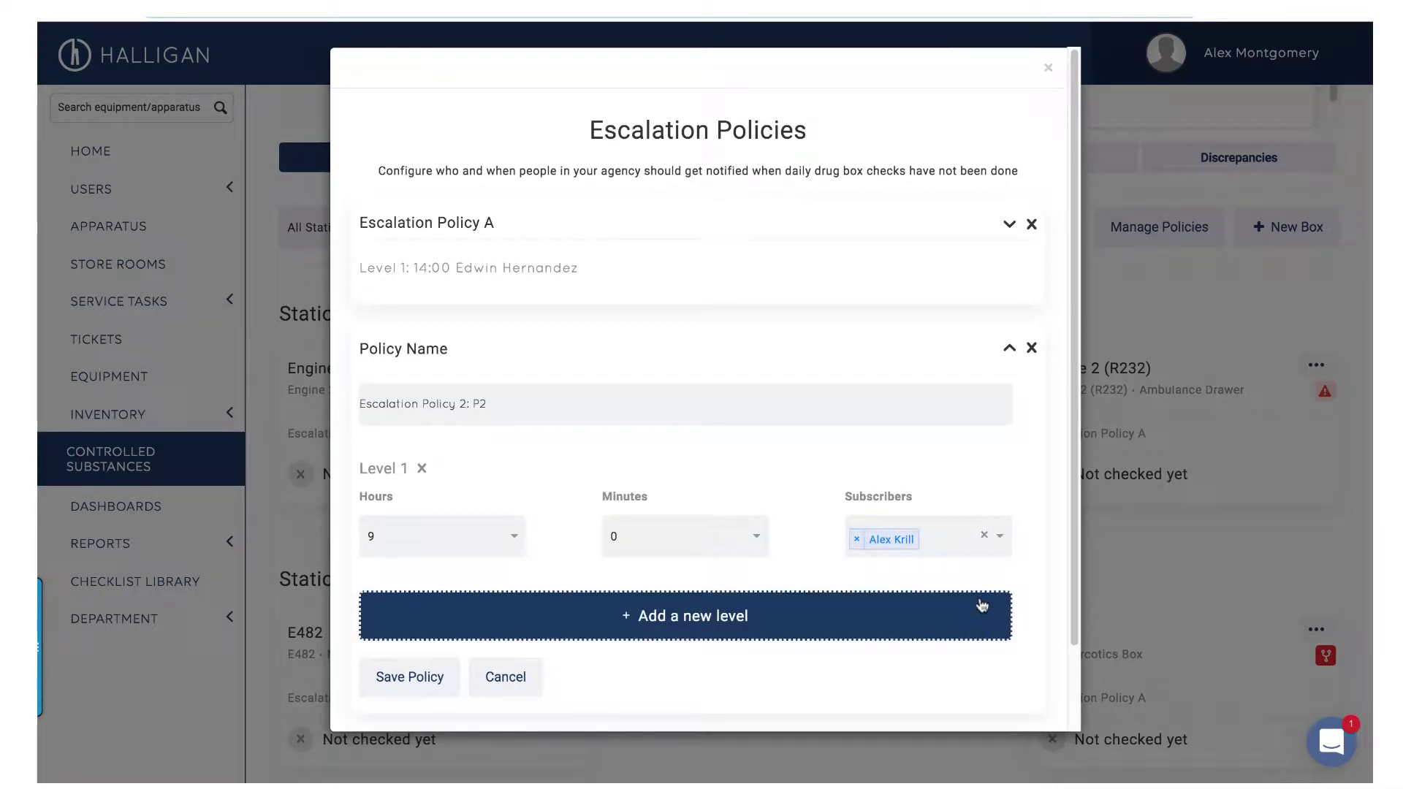
# - Add a Level 2 at 11 hours notifying another subscriber
pyautogui.click(982, 605)
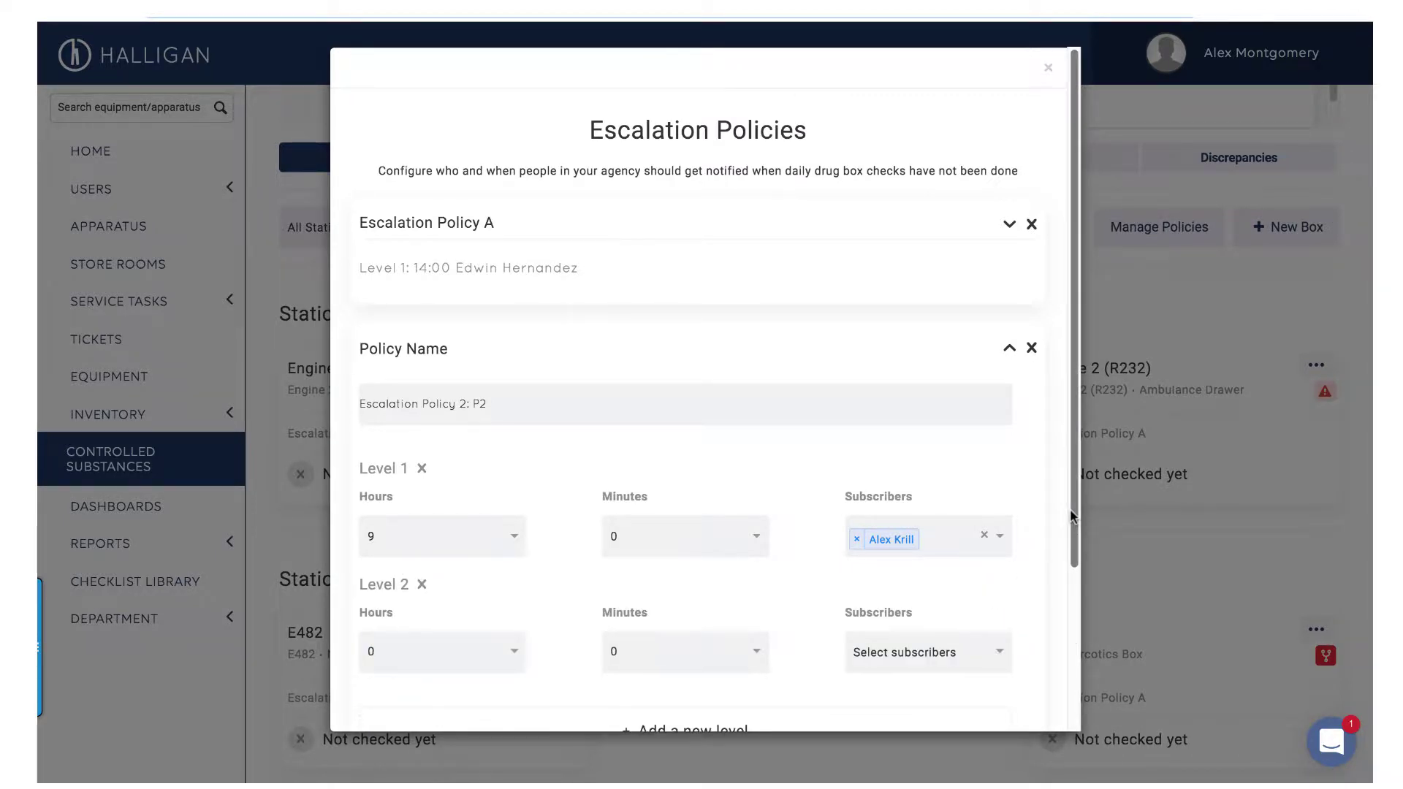
pyautogui.moveTo(1067, 518); pyautogui.dragTo(1059, 605)
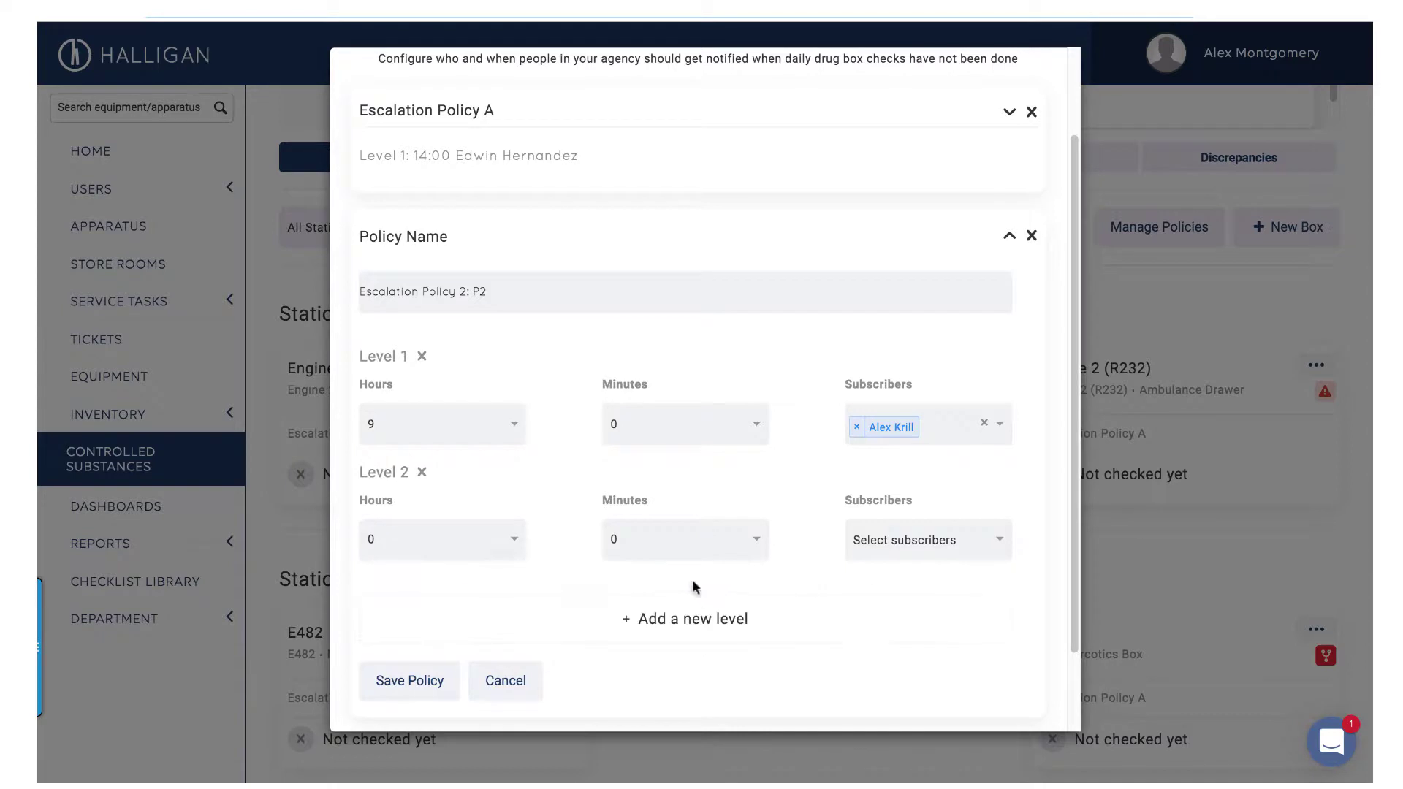
pyautogui.click(513, 542)
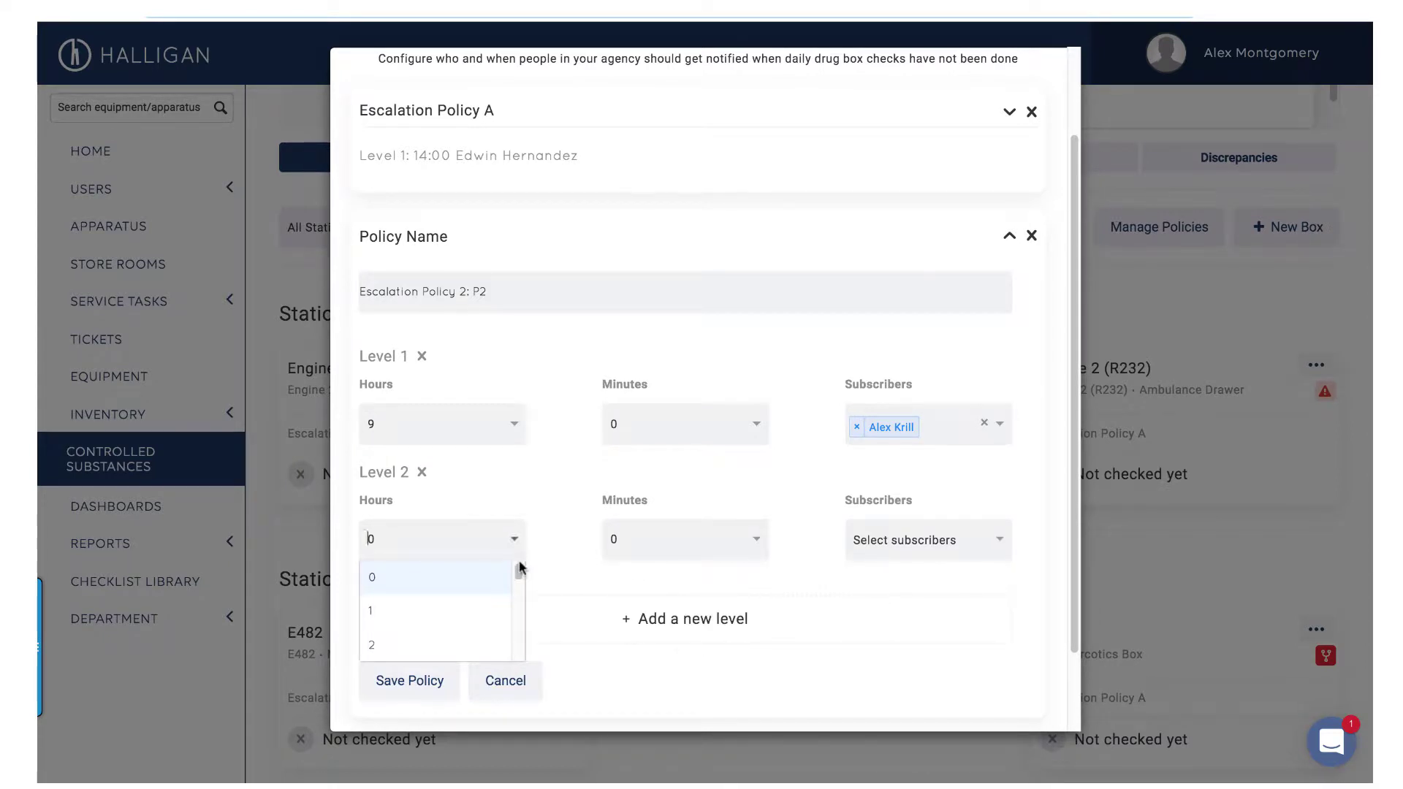
pyautogui.moveTo(520, 568); pyautogui.dragTo(519, 611)
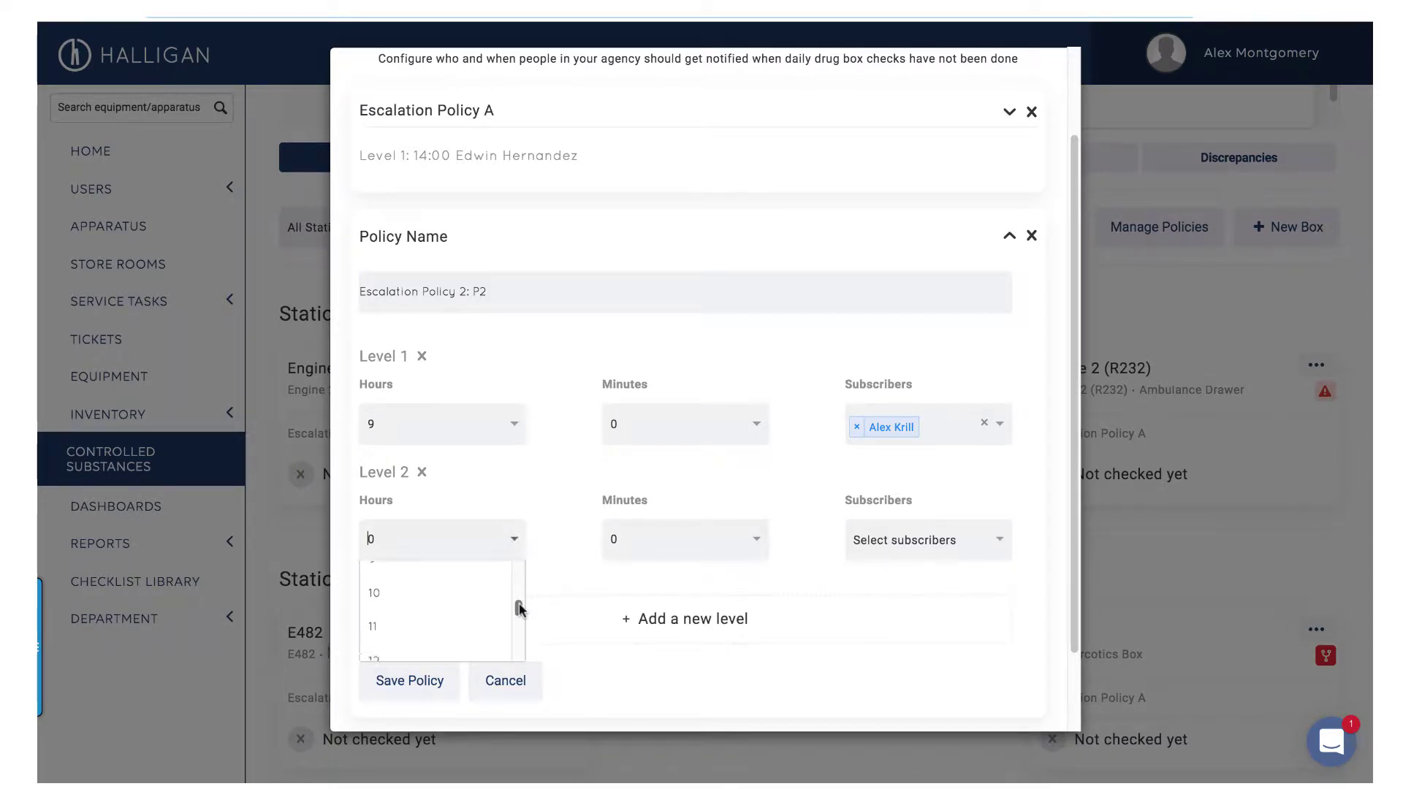
pyautogui.click(495, 627)
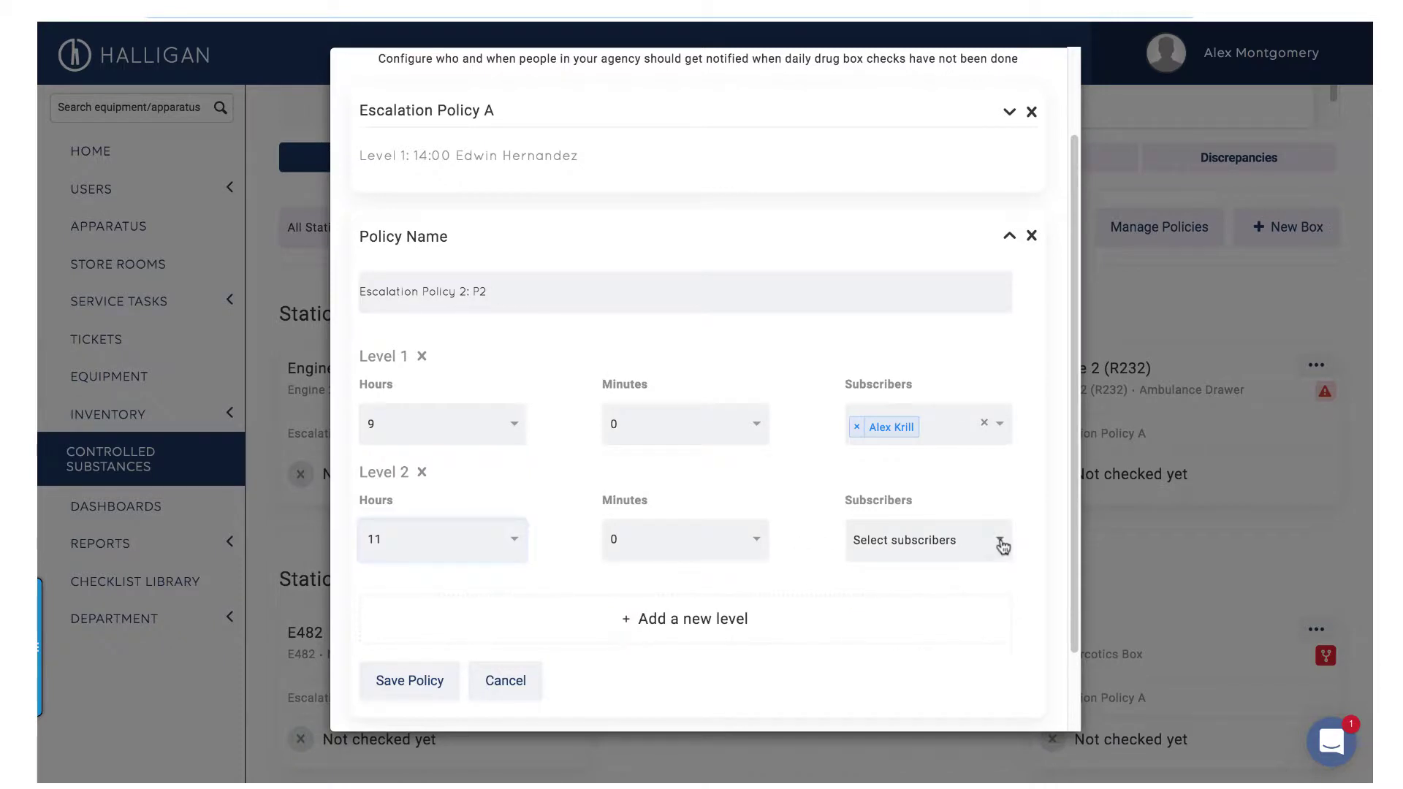
pyautogui.click(1000, 547)
pyautogui.click(961, 643)
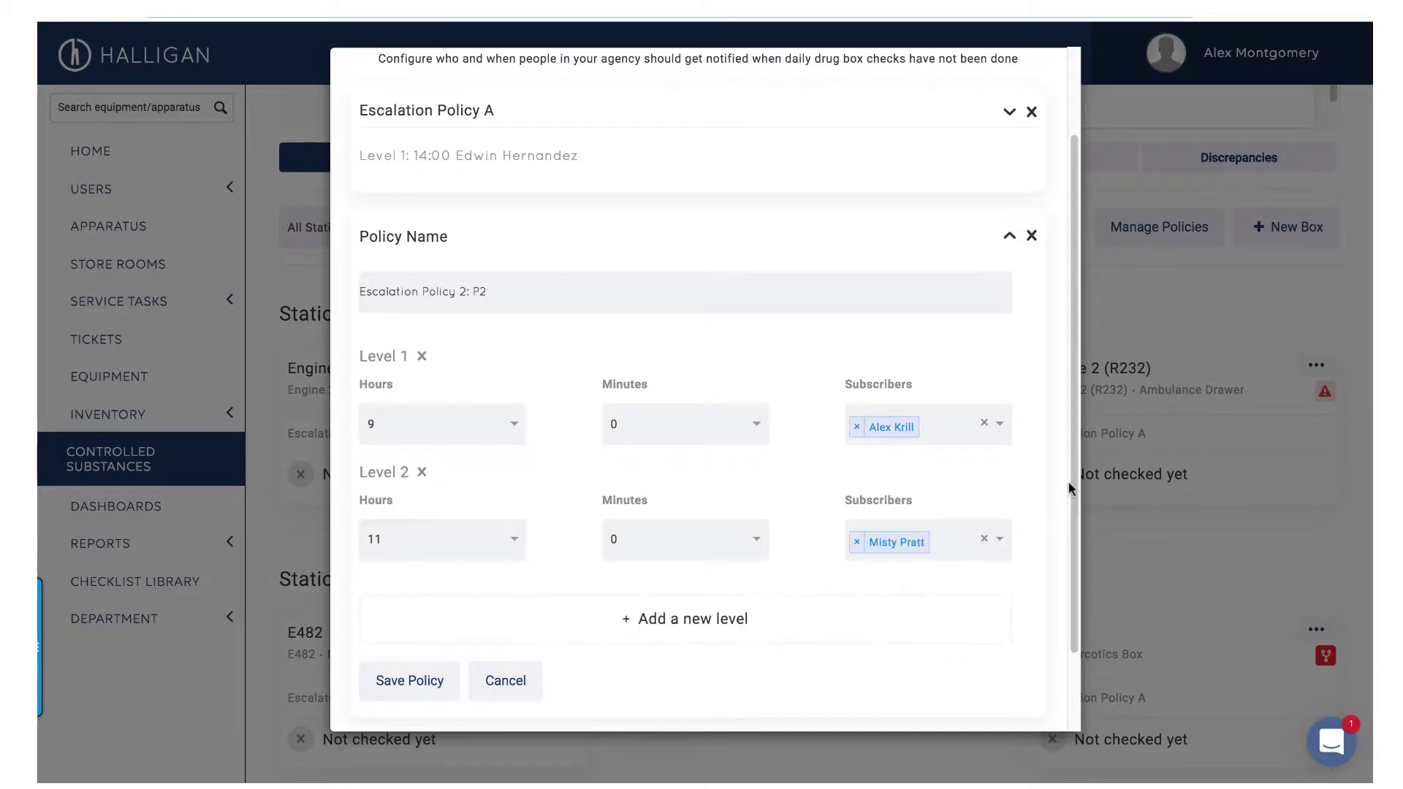
# - Save the Escalation Policy 2: P2 policy
pyautogui.scroll(-2, 1023, 511)
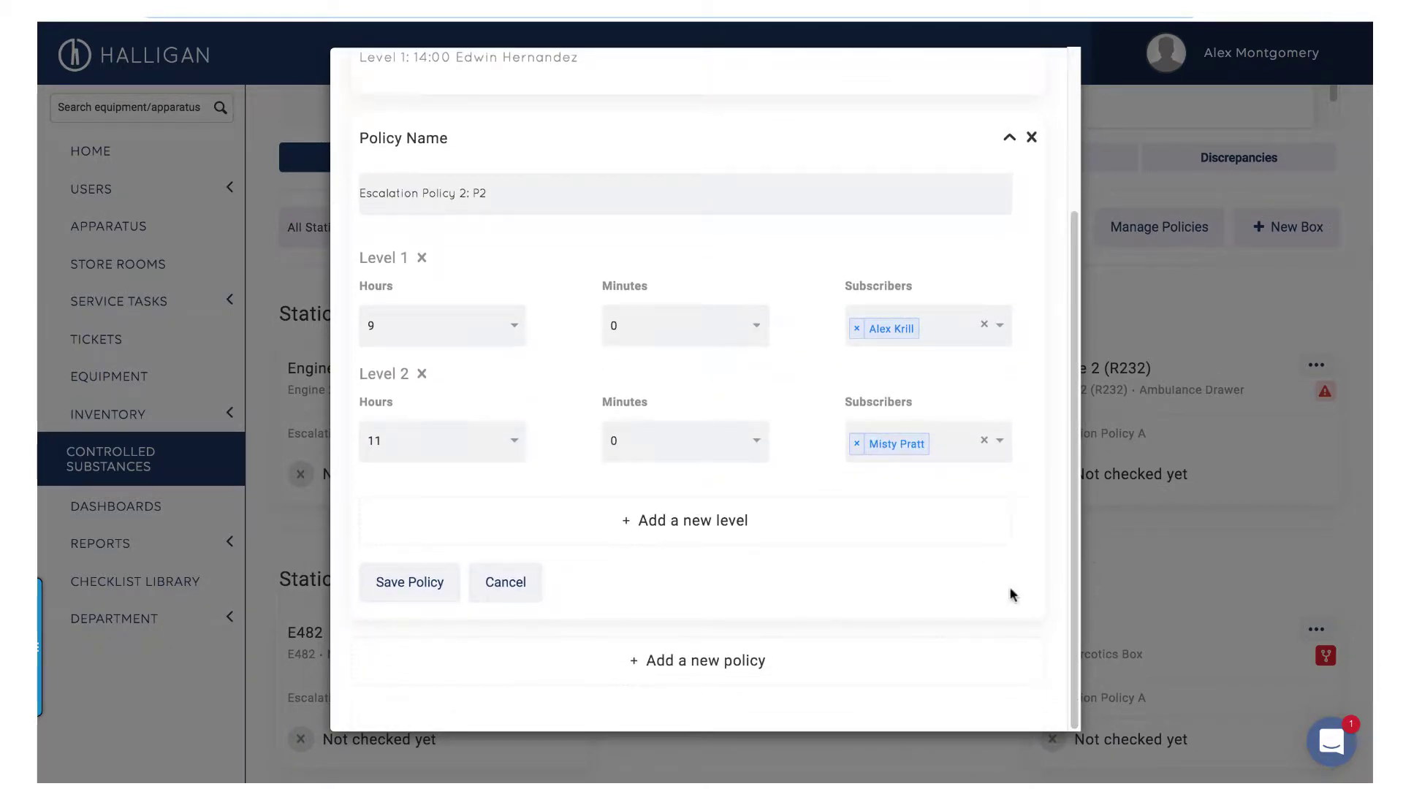
pyautogui.click(414, 585)
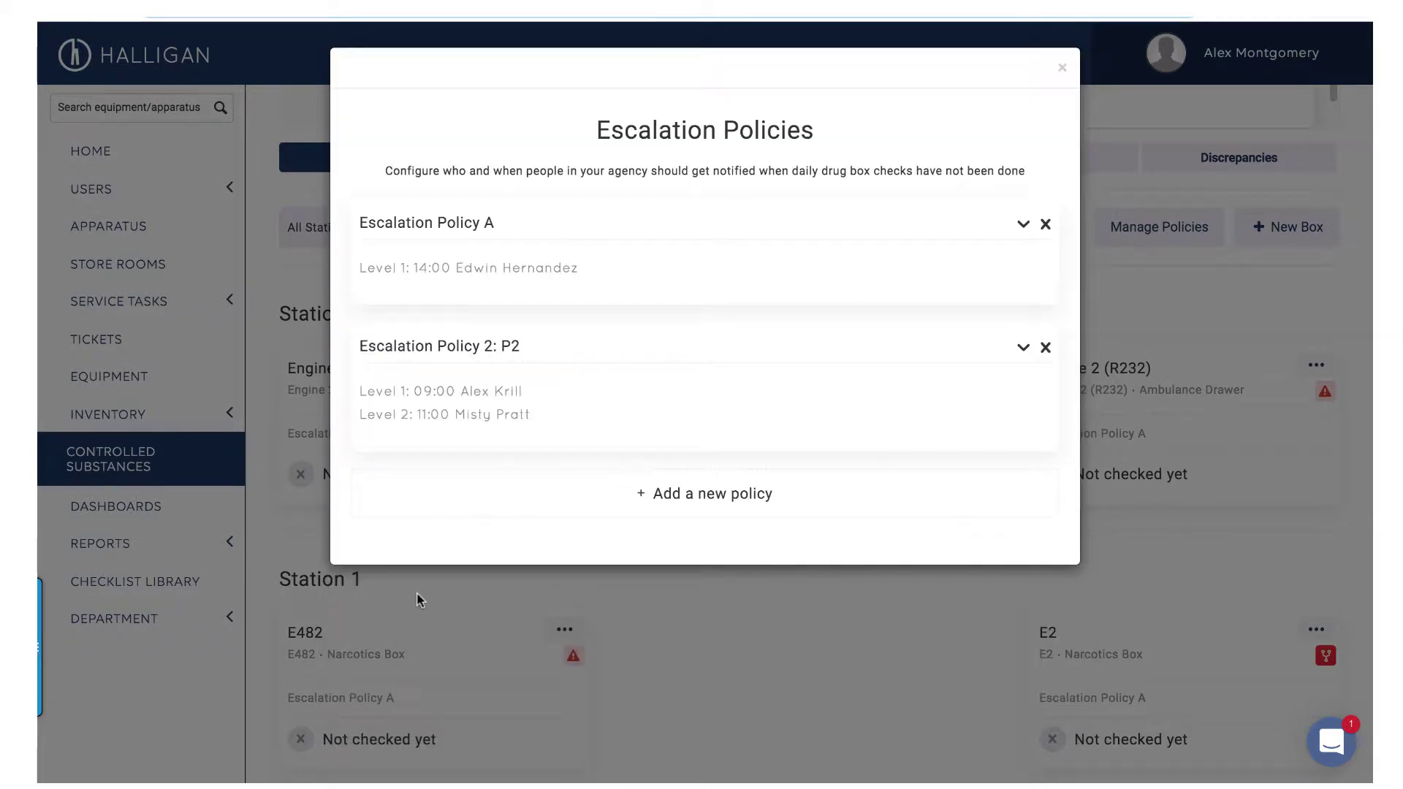
pyautogui.click(479, 492)
# - Start a new drug box for apparatus P2 (Ladder 1) using Escalation Policy 2: P2
pyautogui.click(1063, 69)
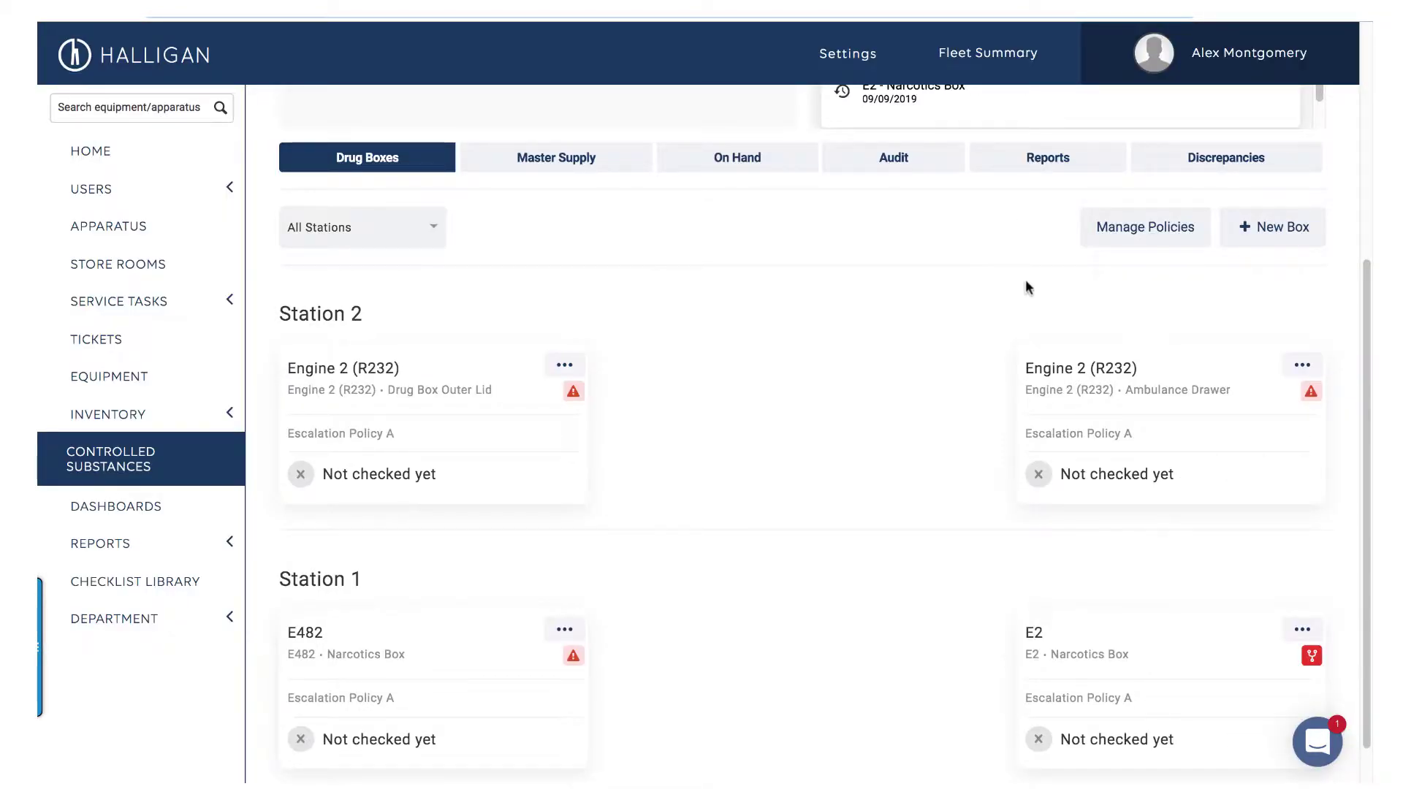
pyautogui.click(1281, 240)
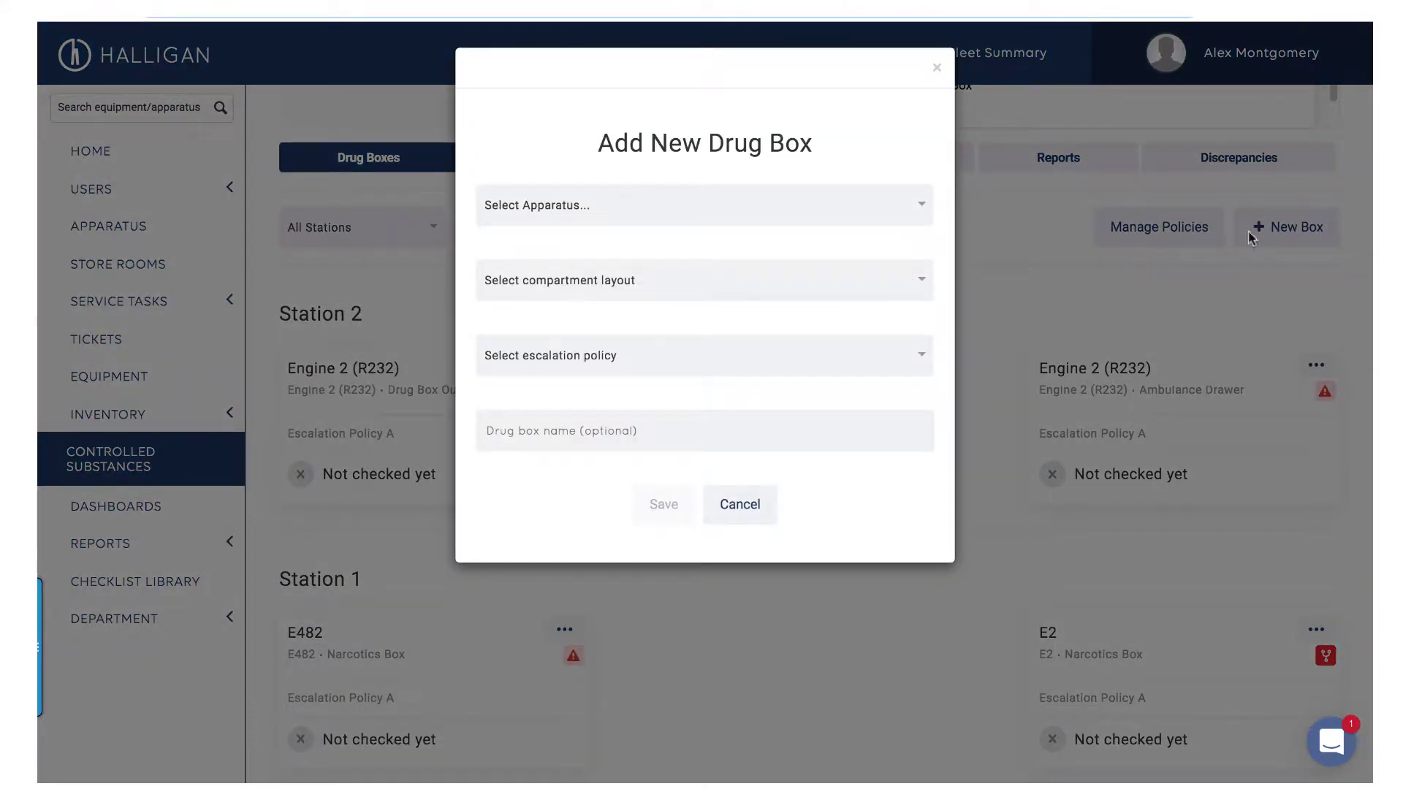
pyautogui.click(923, 209)
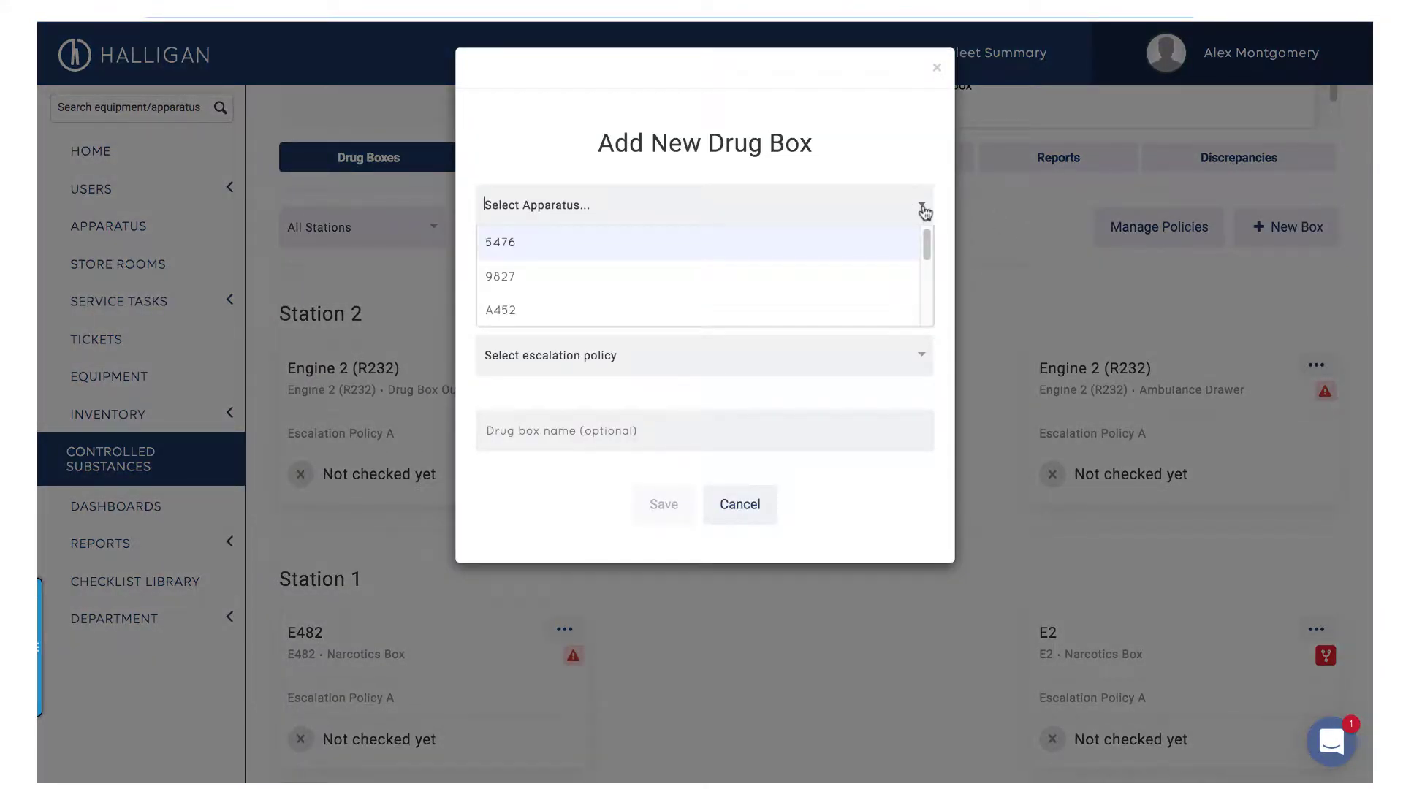
pyautogui.press('Down')
pyautogui.press('Return')
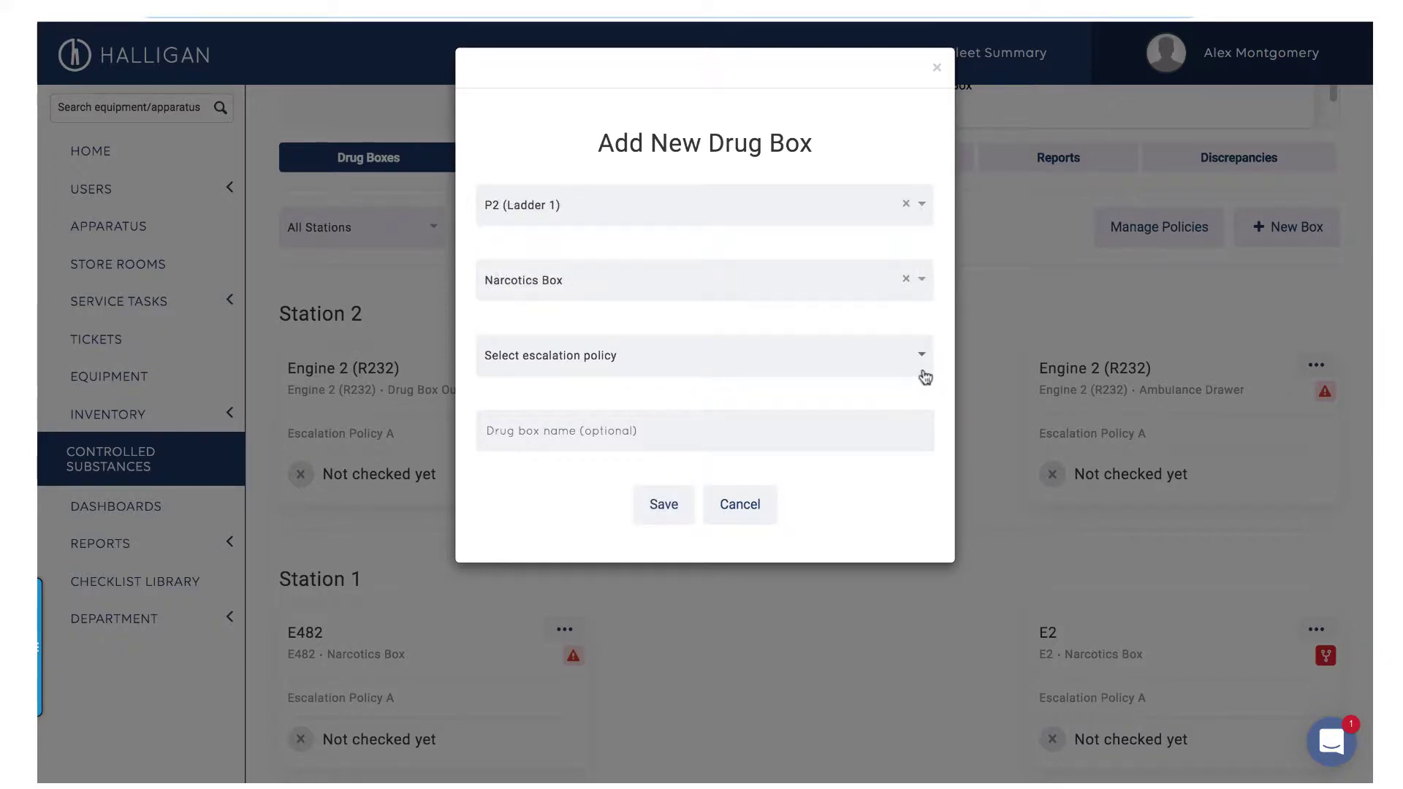
pyautogui.click(923, 369)
pyautogui.click(905, 424)
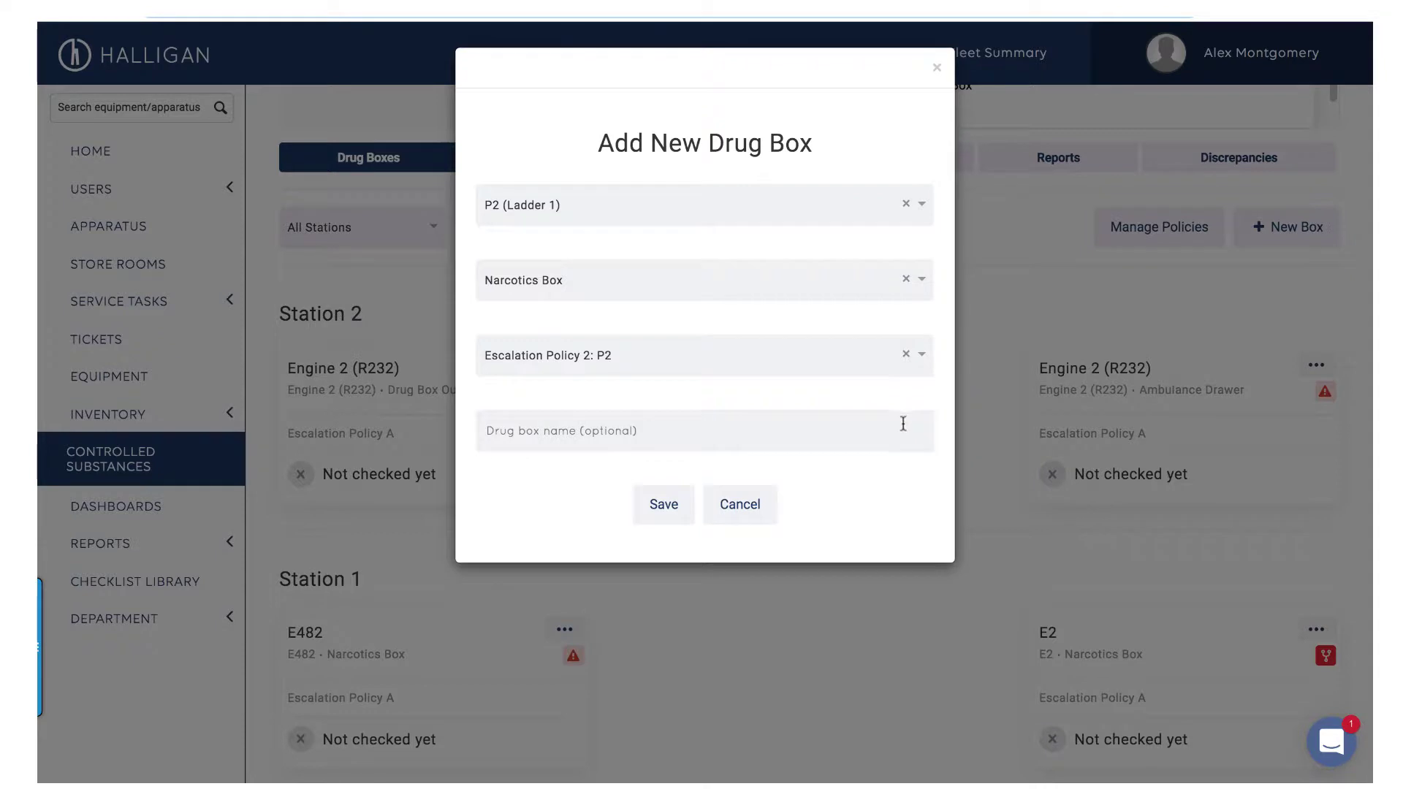
# - Name the box 'Drug Box Medic 1', save it, and open its card's options menu
pyautogui.click(664, 430)
pyautogui.write('Drug Box Medic 1')
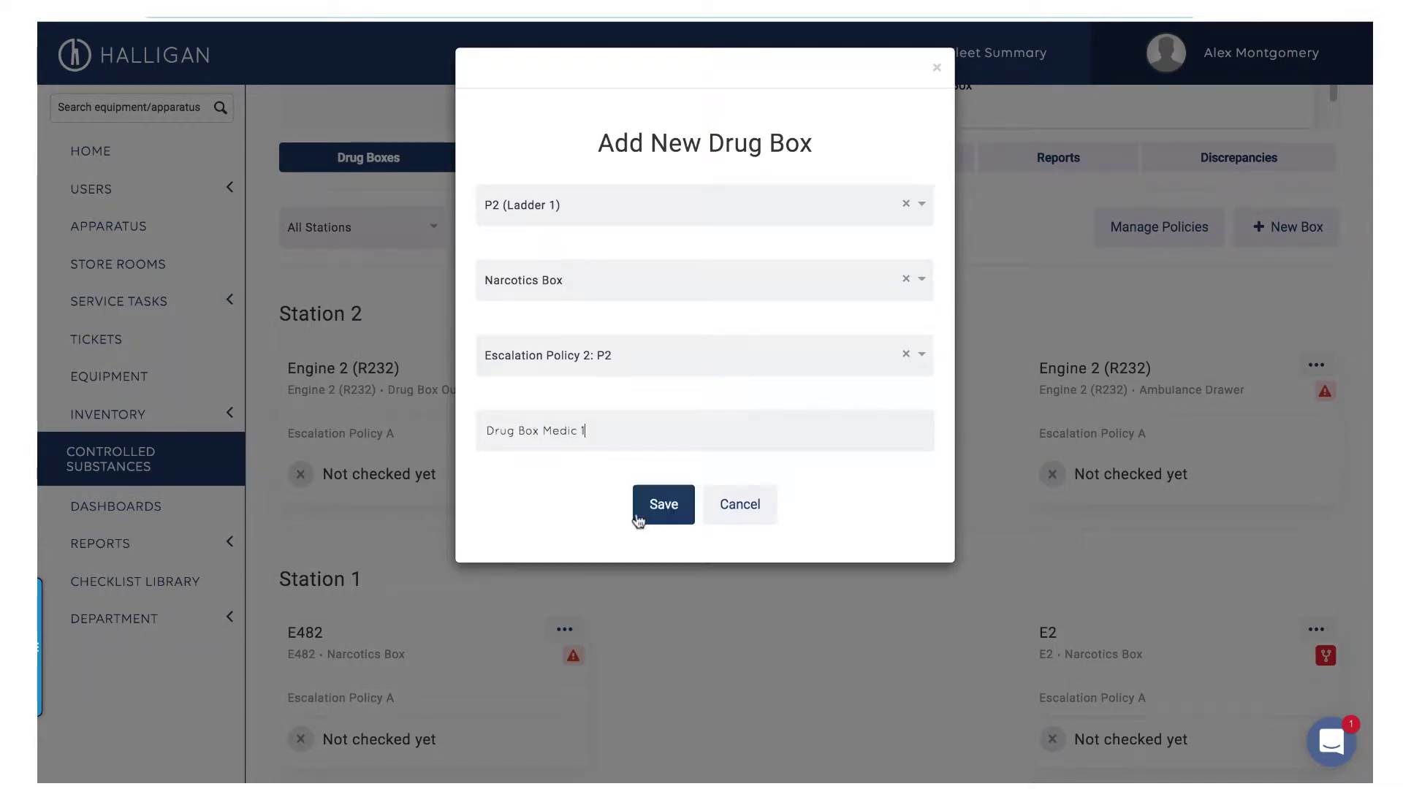
pyautogui.click(647, 515)
pyautogui.scroll(-5, 825, 430)
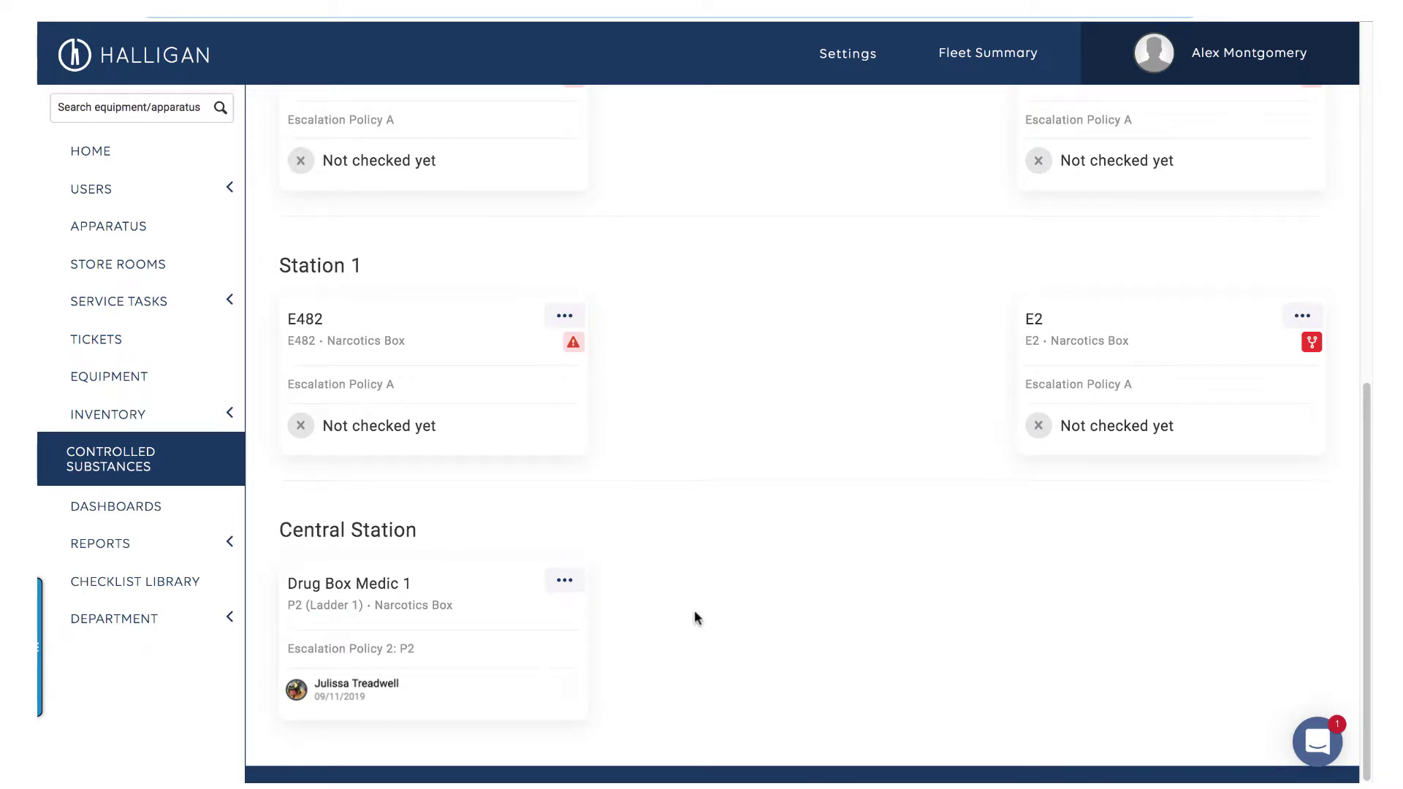
pyautogui.click(571, 581)
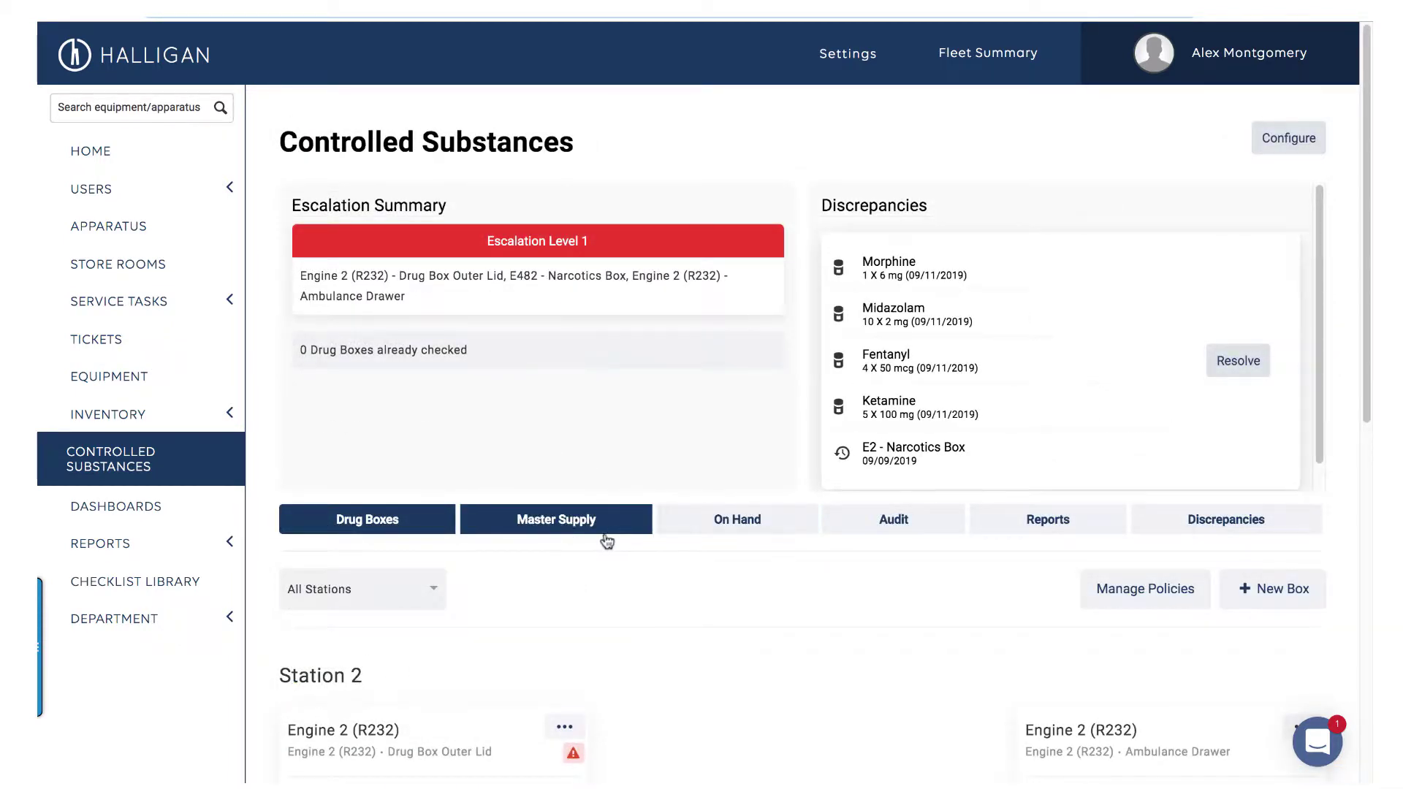
# - Browse the Master Supply stock list, then switch to the On Hand inventory
pyautogui.click(574, 538)
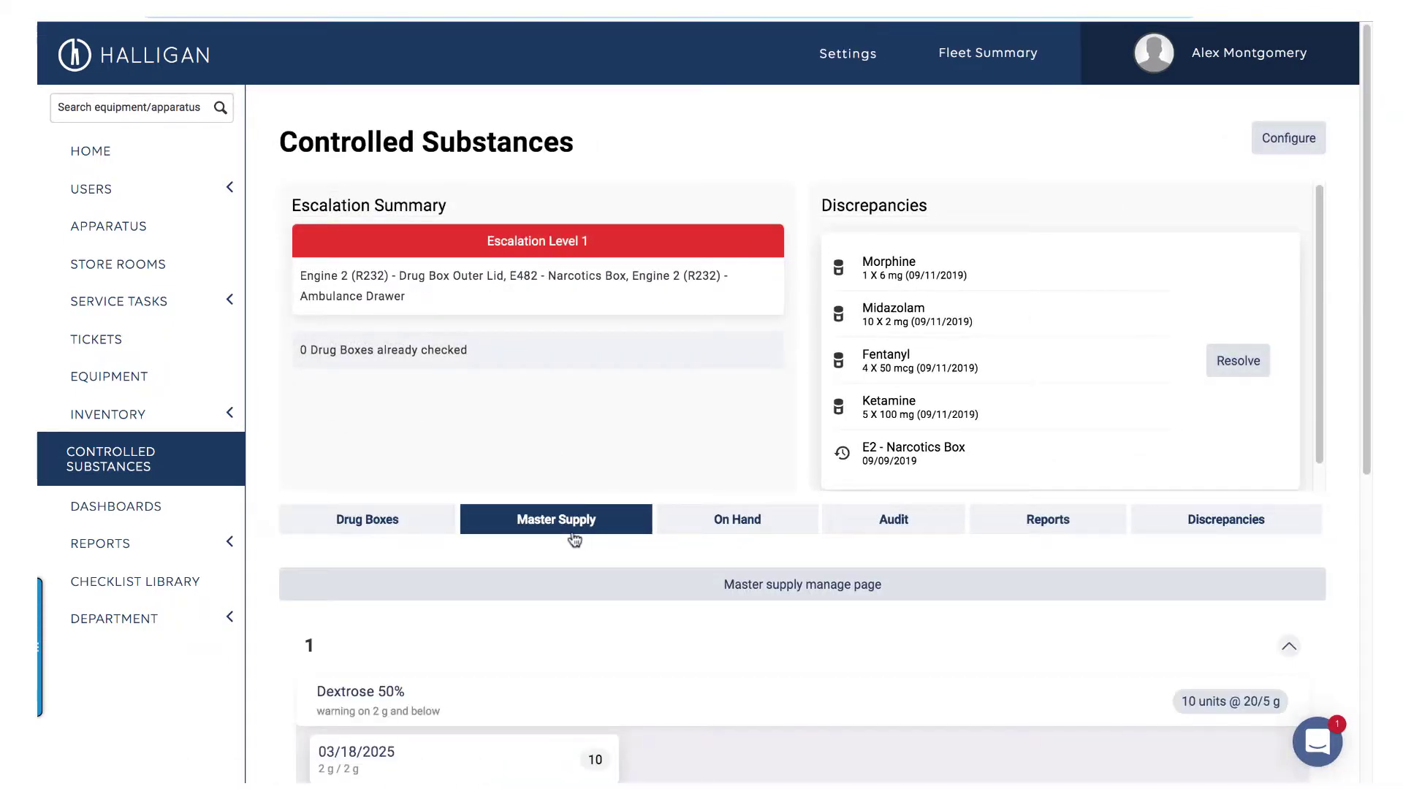
pyautogui.scroll(-4, 1363, 512)
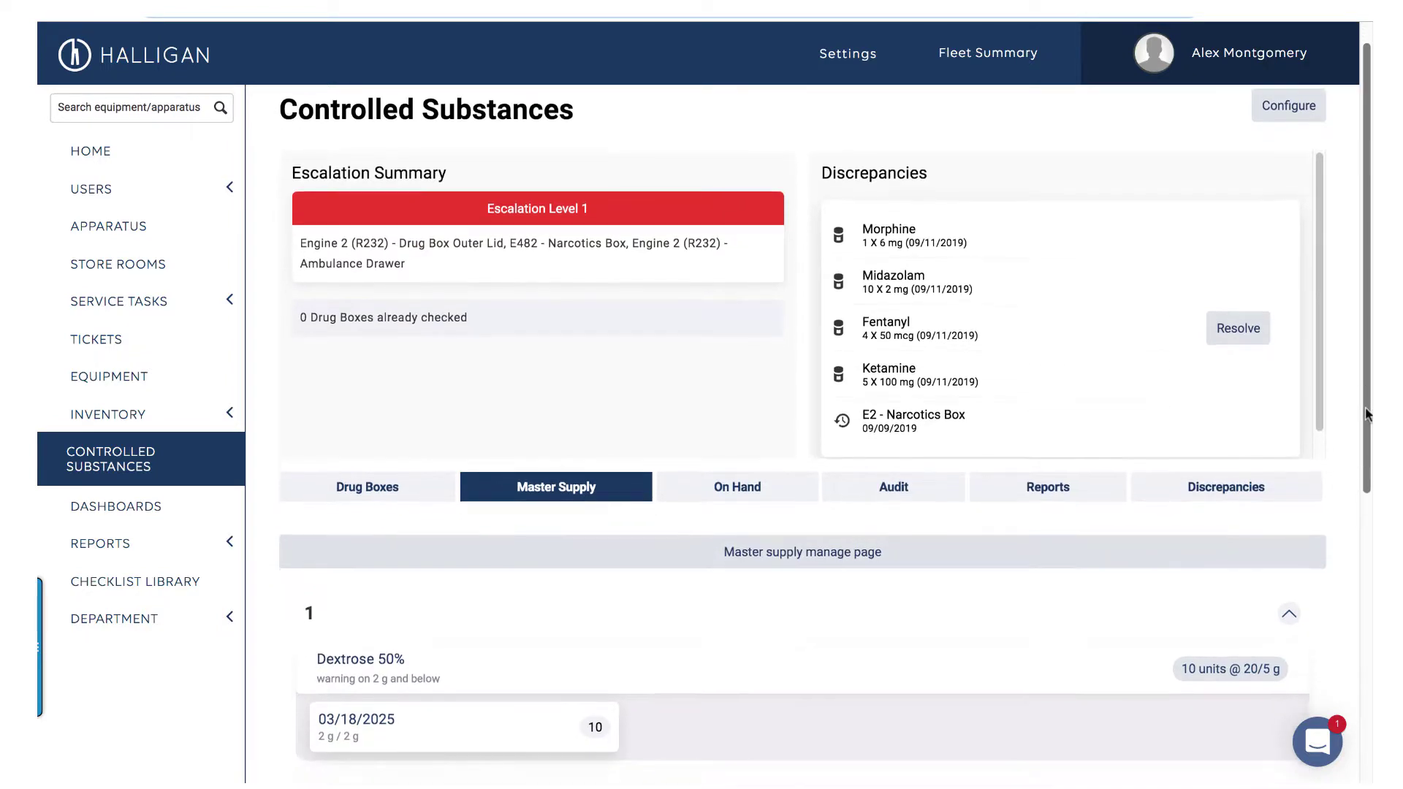
pyautogui.moveTo(1359, 548); pyautogui.dragTo(1370, 392)
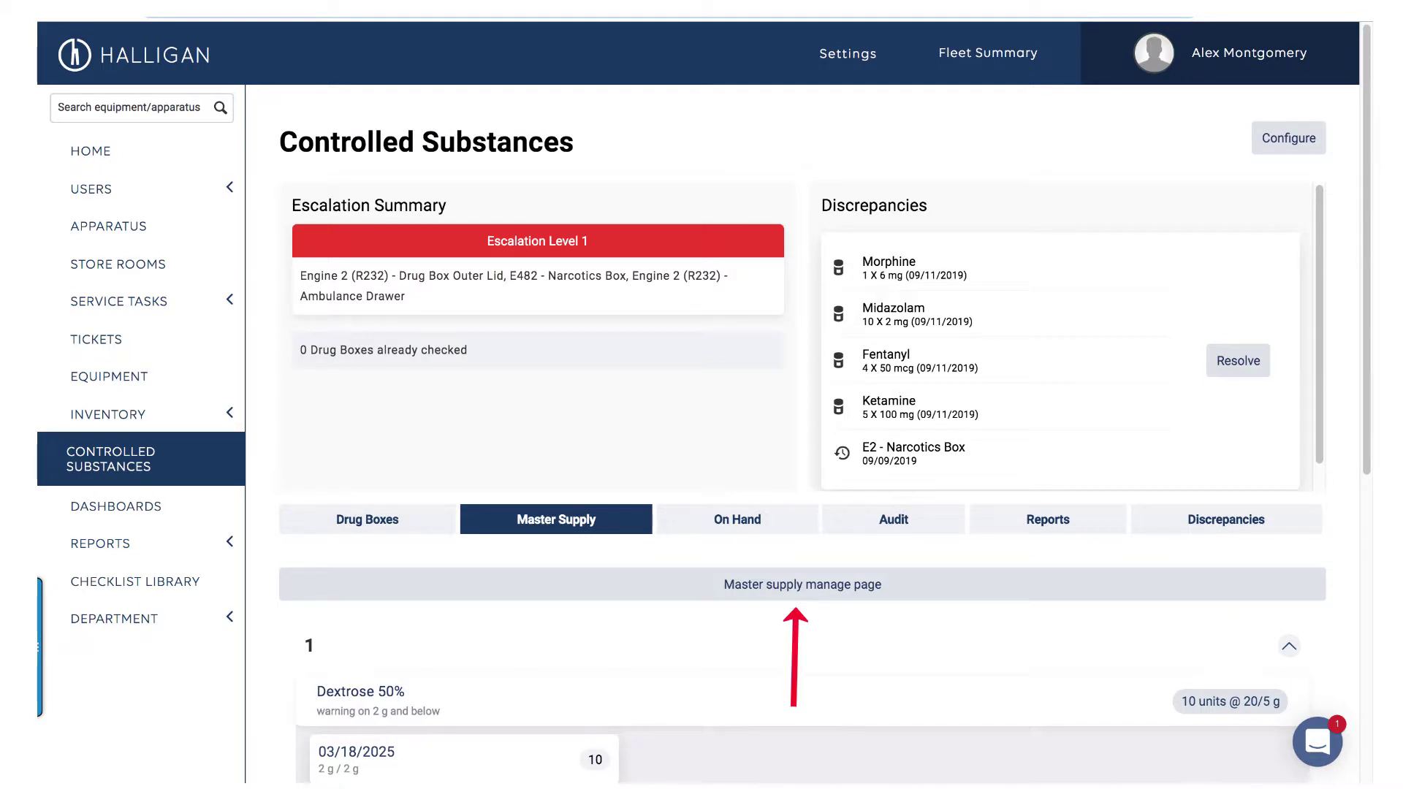
pyautogui.click(723, 524)
# - Expand Morphine in On Hand to see where its lots are, then open the Audit log
pyautogui.scroll(-3, 1355, 668)
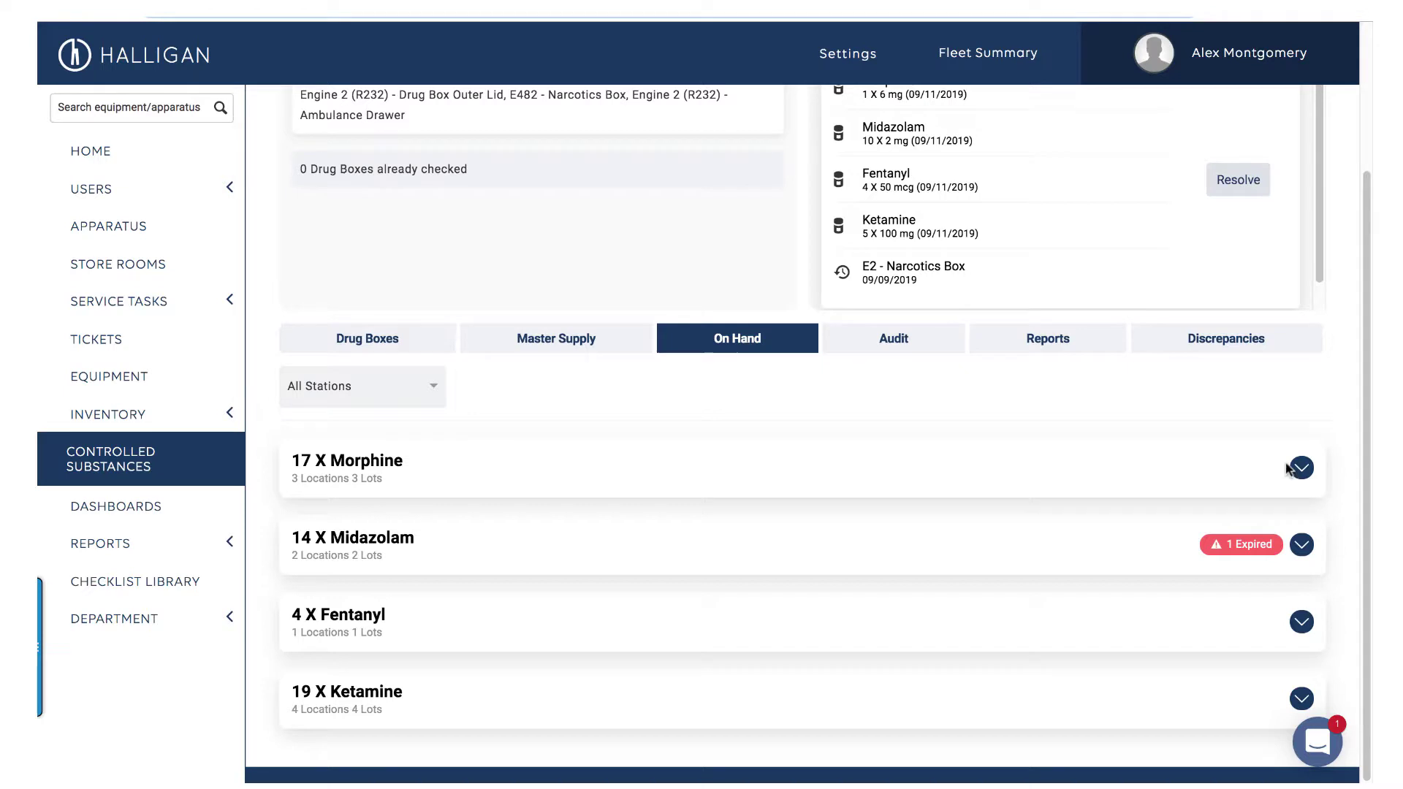
pyautogui.click(1300, 469)
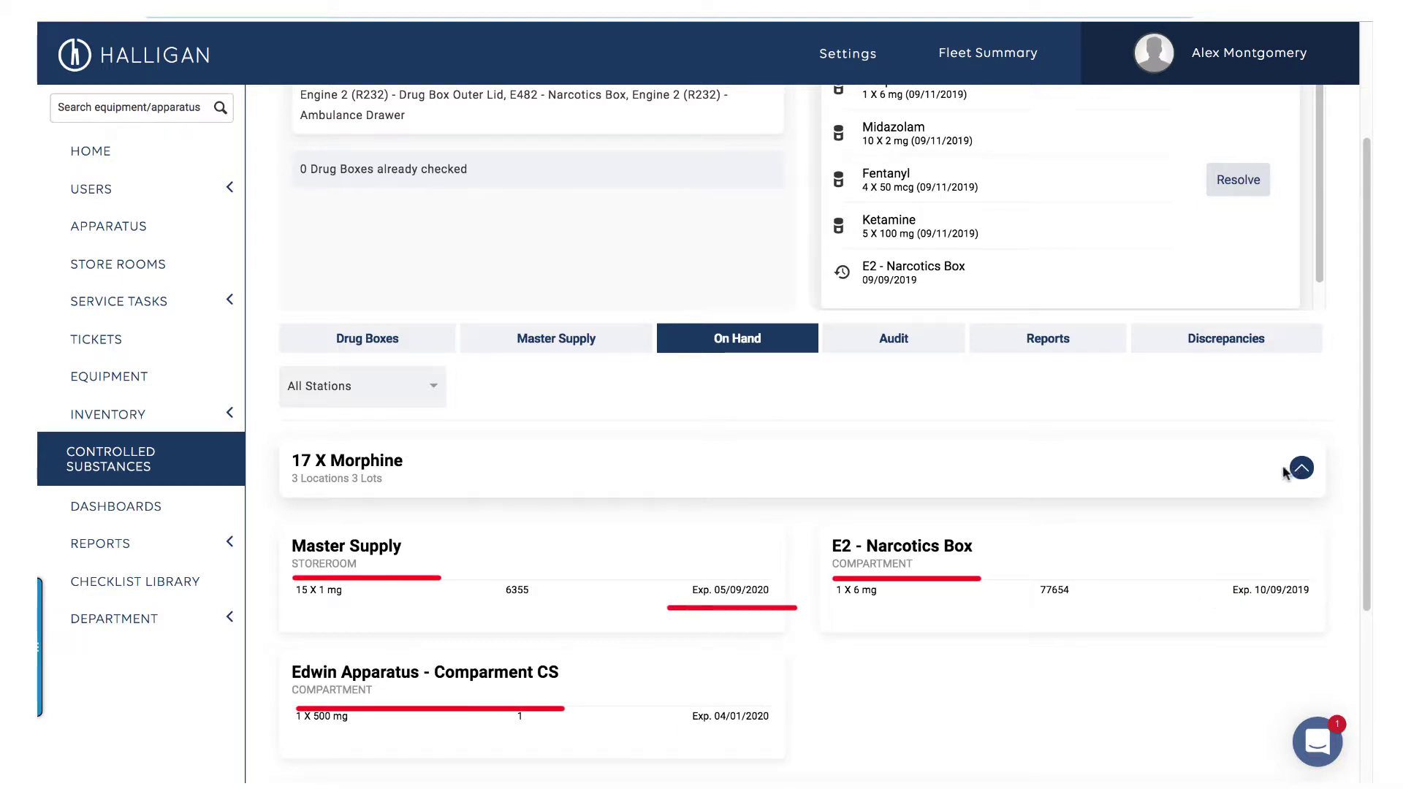
pyautogui.click(884, 342)
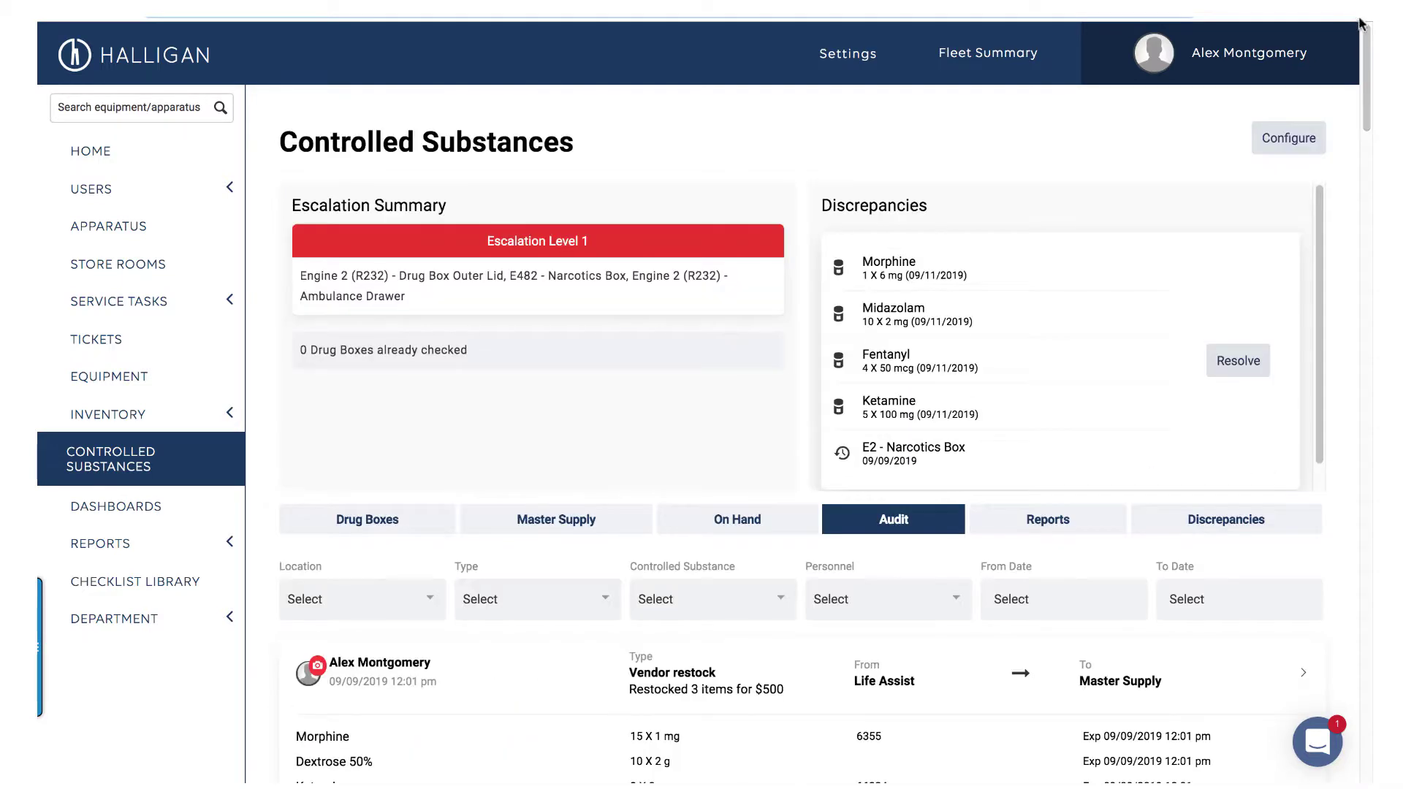
# - Open the Master Supply Store Room Count record and its signatures, then switch to Reports
pyautogui.moveTo(1367, 29); pyautogui.dragTo(1371, 87)
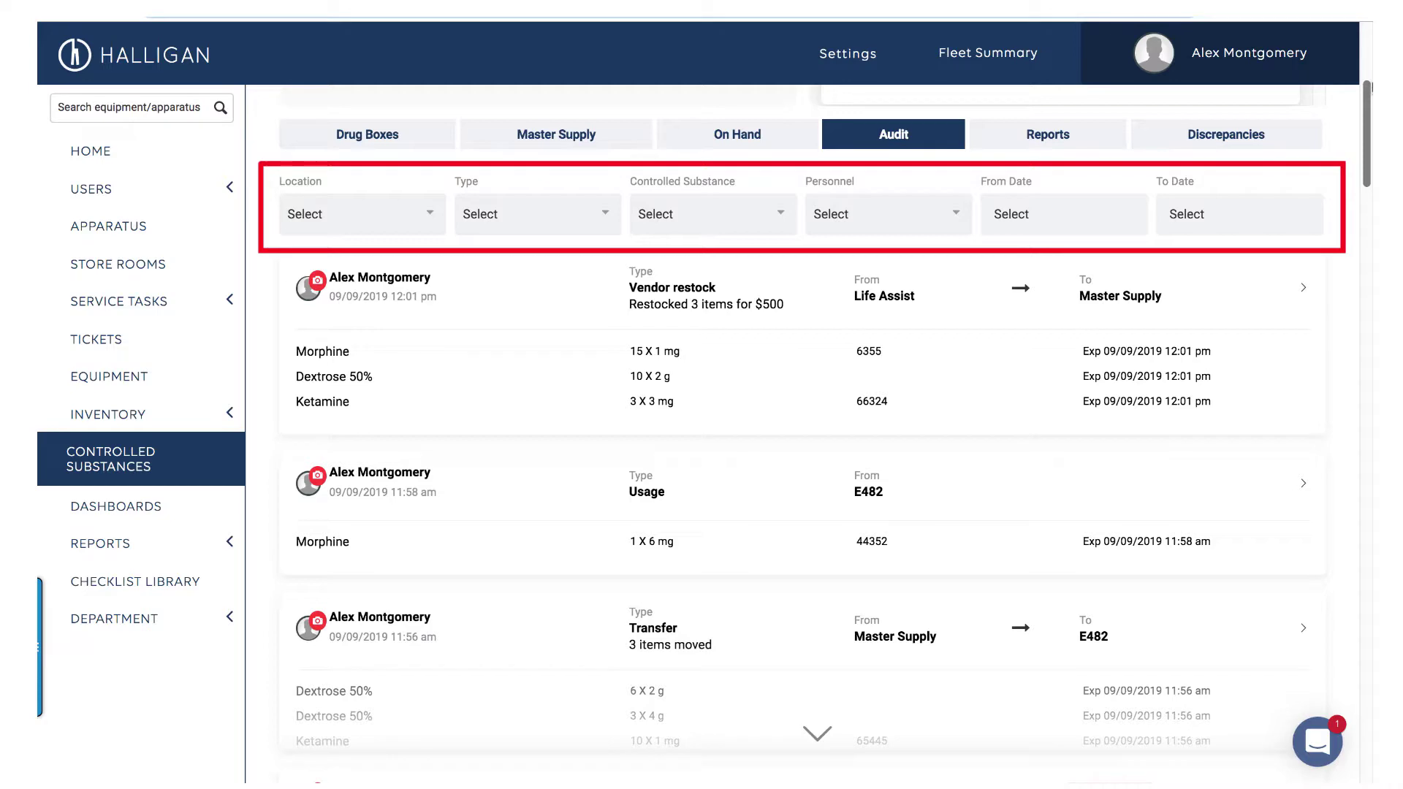
pyautogui.moveTo(1371, 87); pyautogui.dragTo(1371, 747)
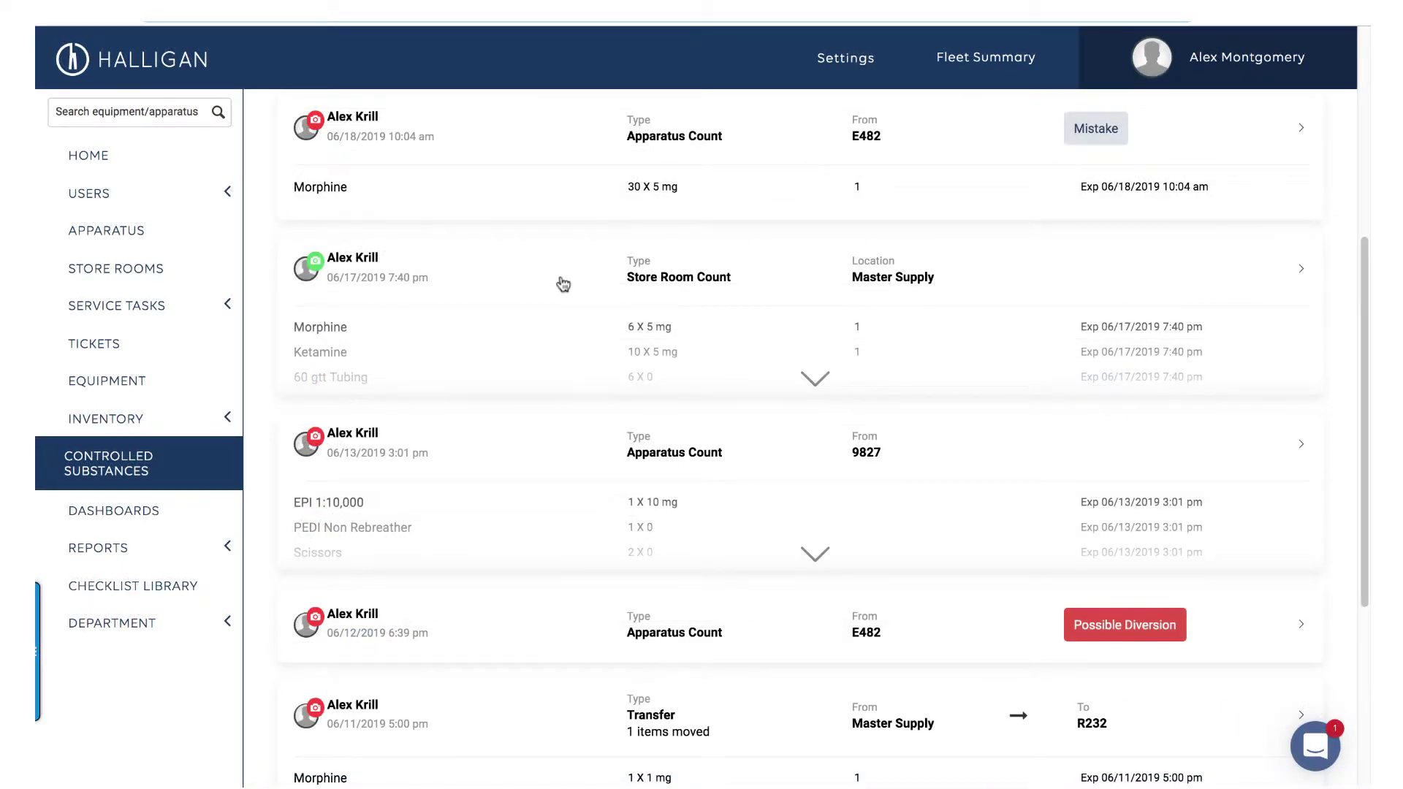
pyautogui.click(315, 263)
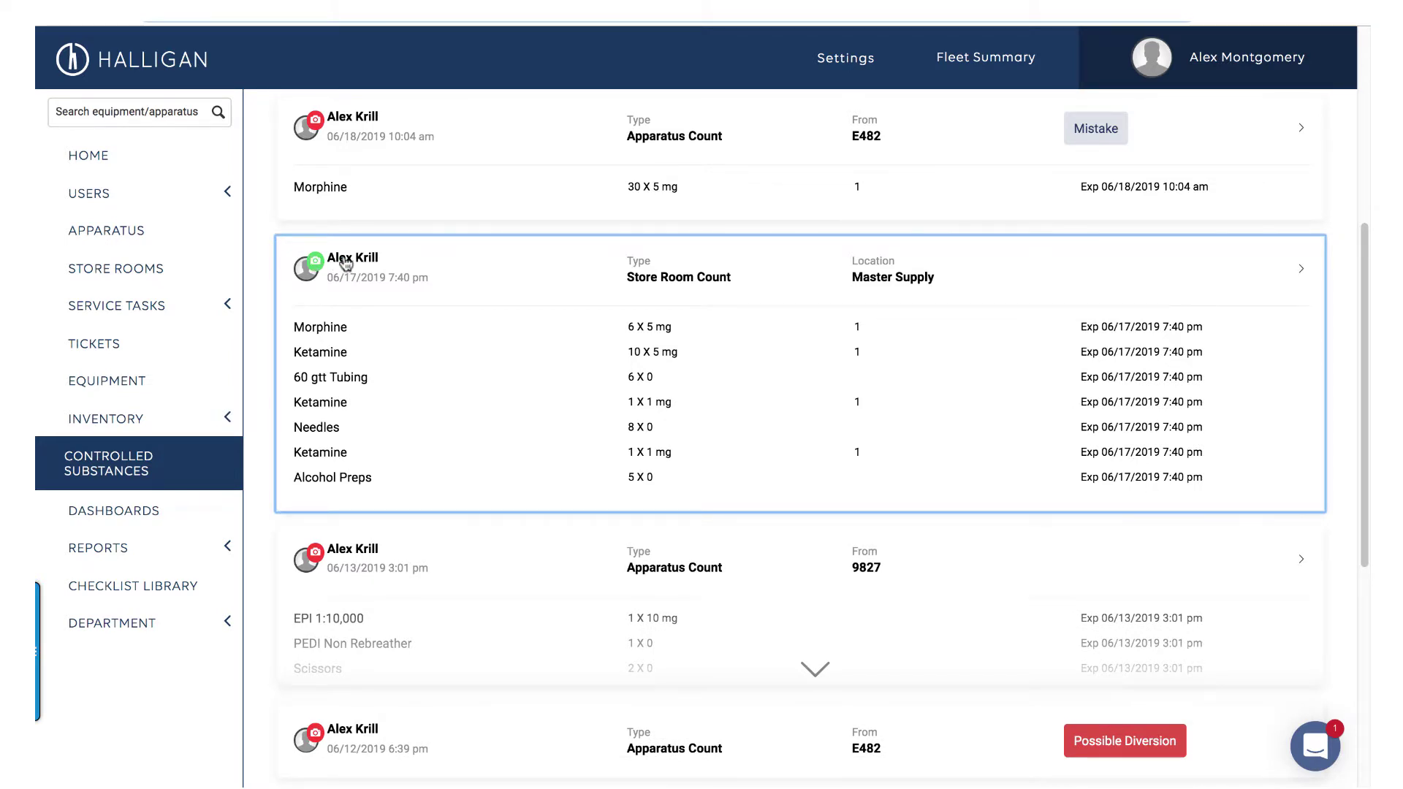
pyautogui.click(345, 264)
pyautogui.scroll(-3, 1356, 353)
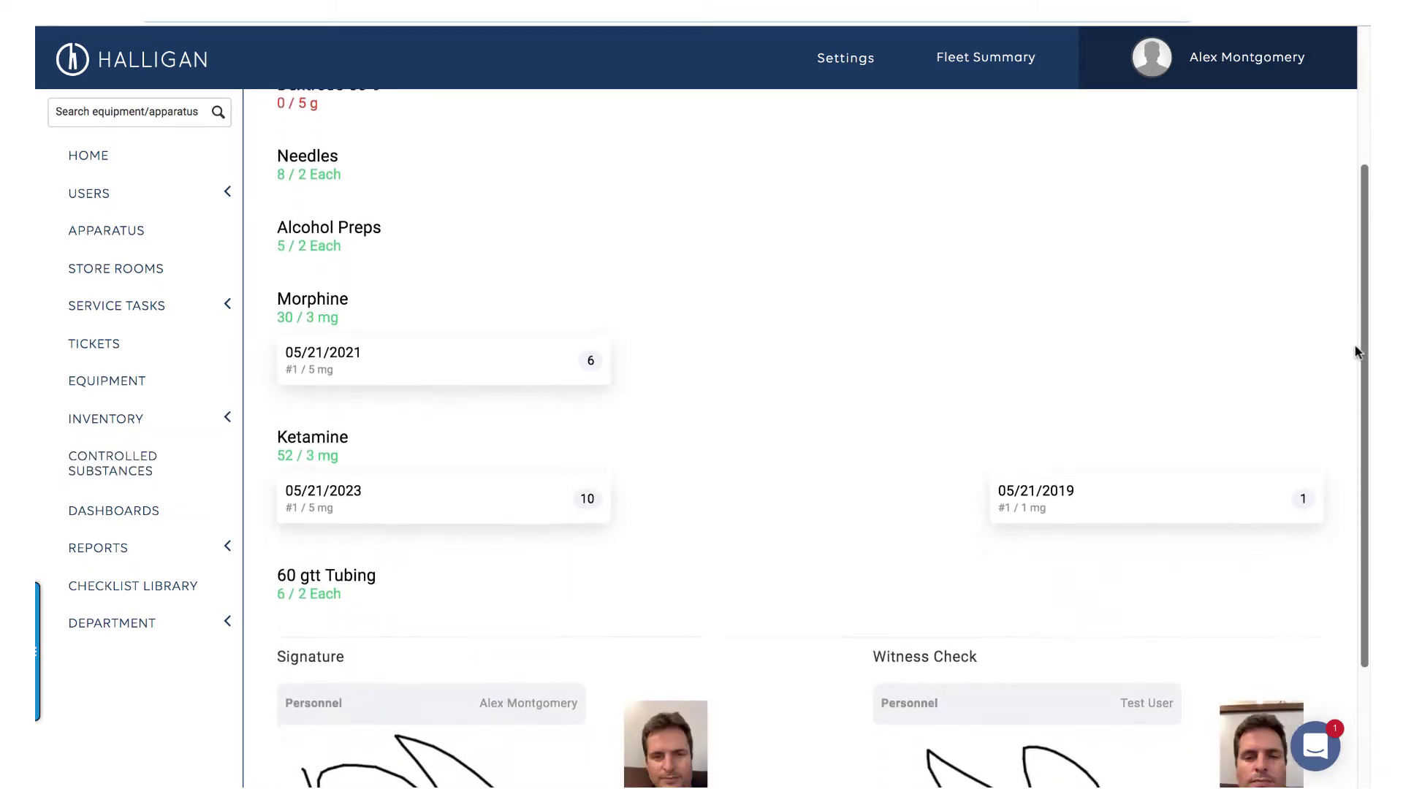
pyautogui.scroll(-2, 1353, 404)
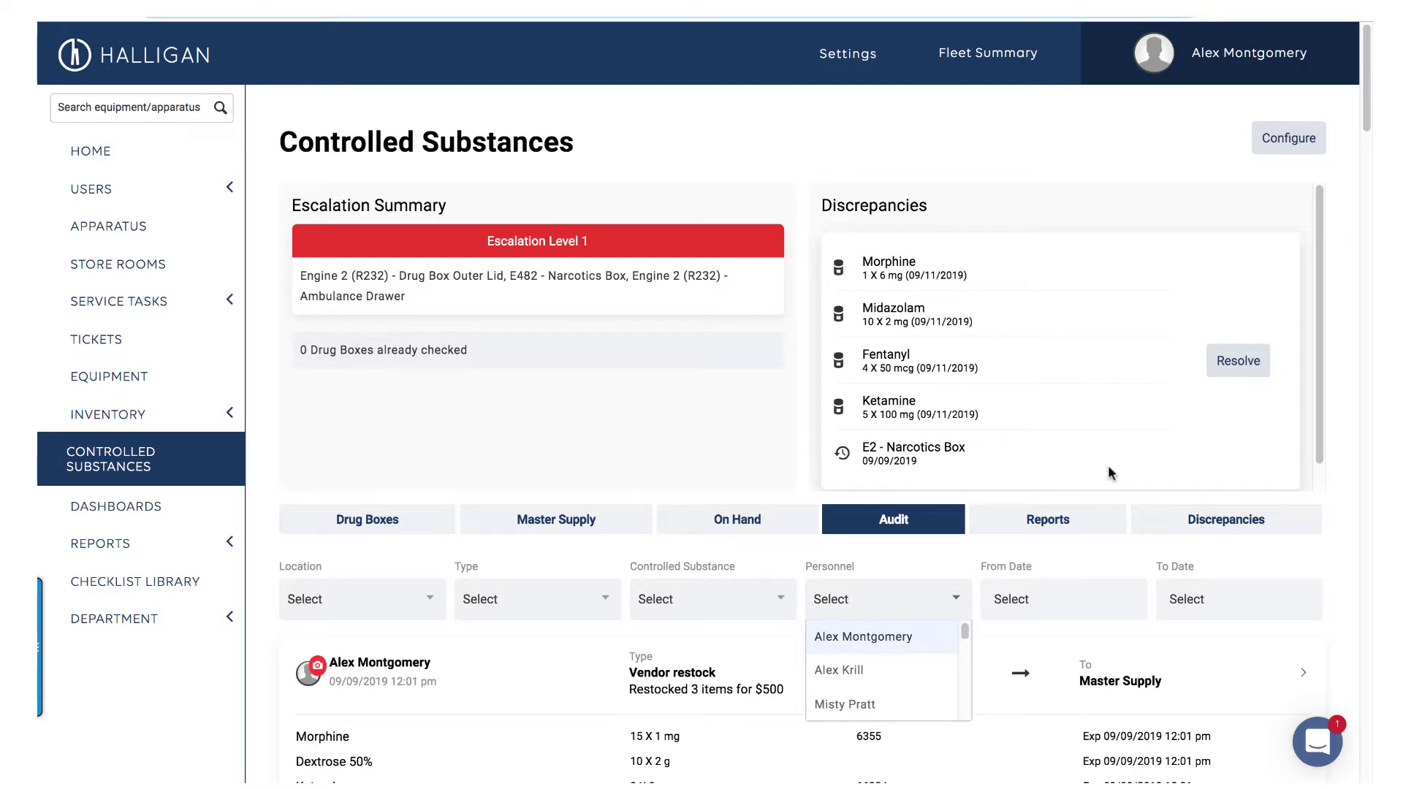
pyautogui.click(1106, 526)
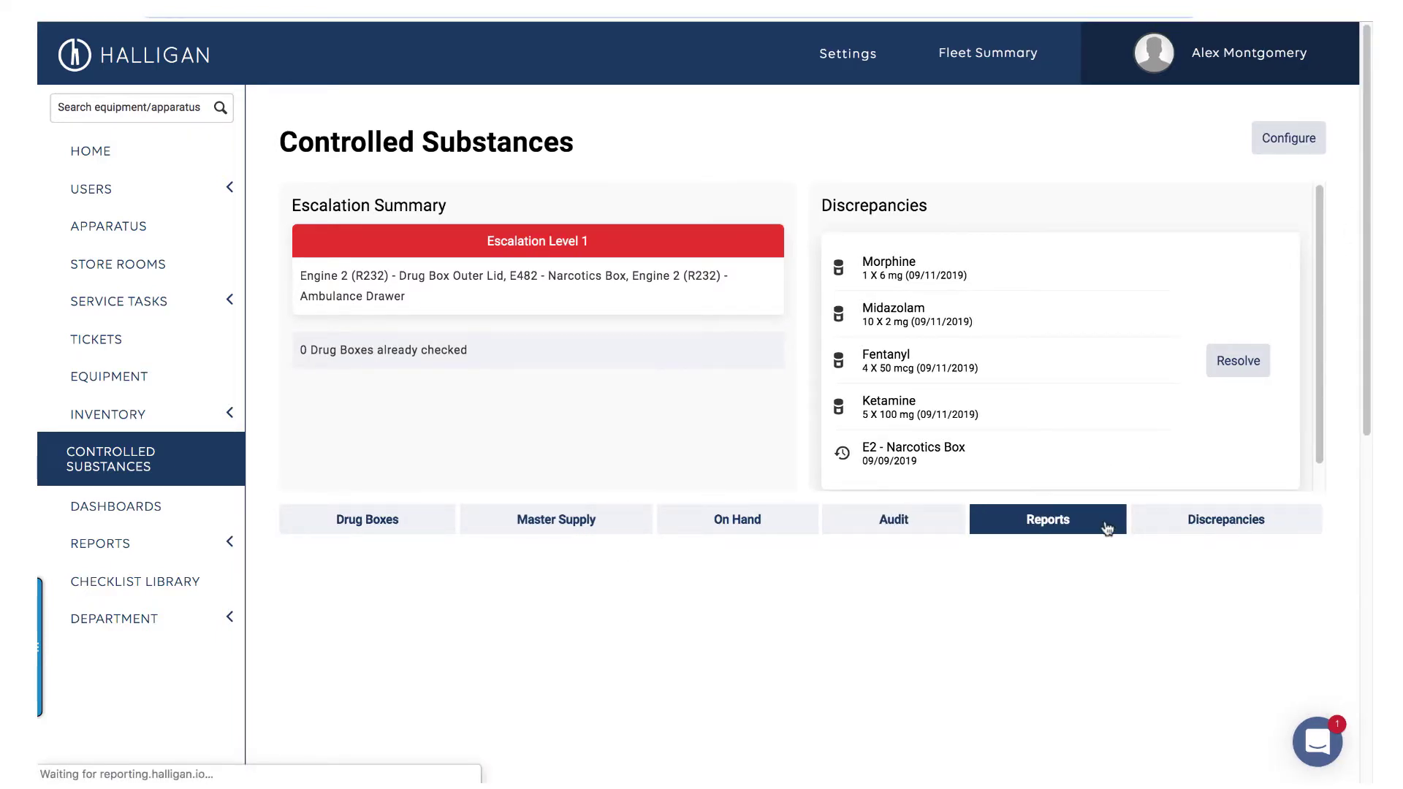
# - Scroll through the Usage/Wasted by User report, then show the Discrepancies list
pyautogui.moveTo(1369, 167); pyautogui.dragTo(1369, 313)
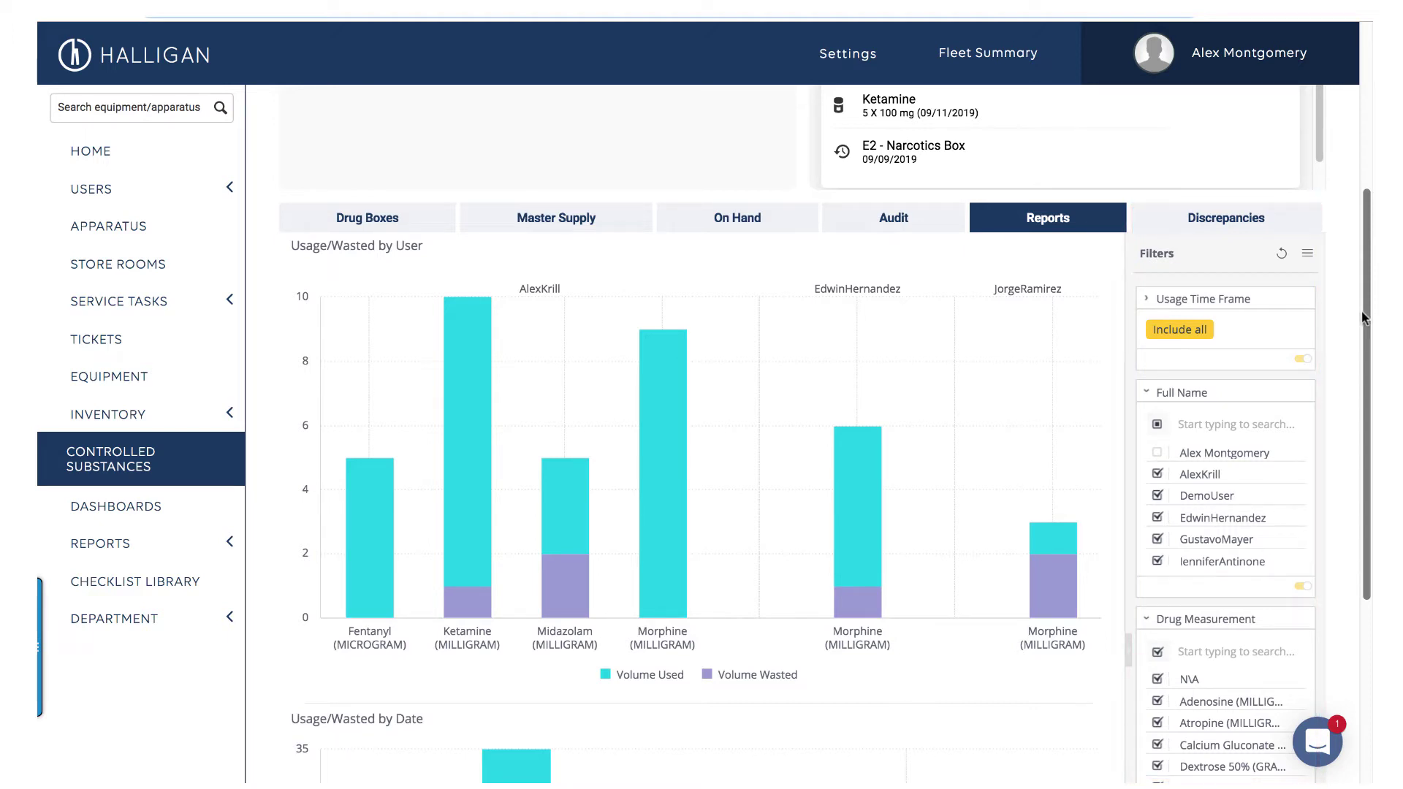
pyautogui.click(1292, 227)
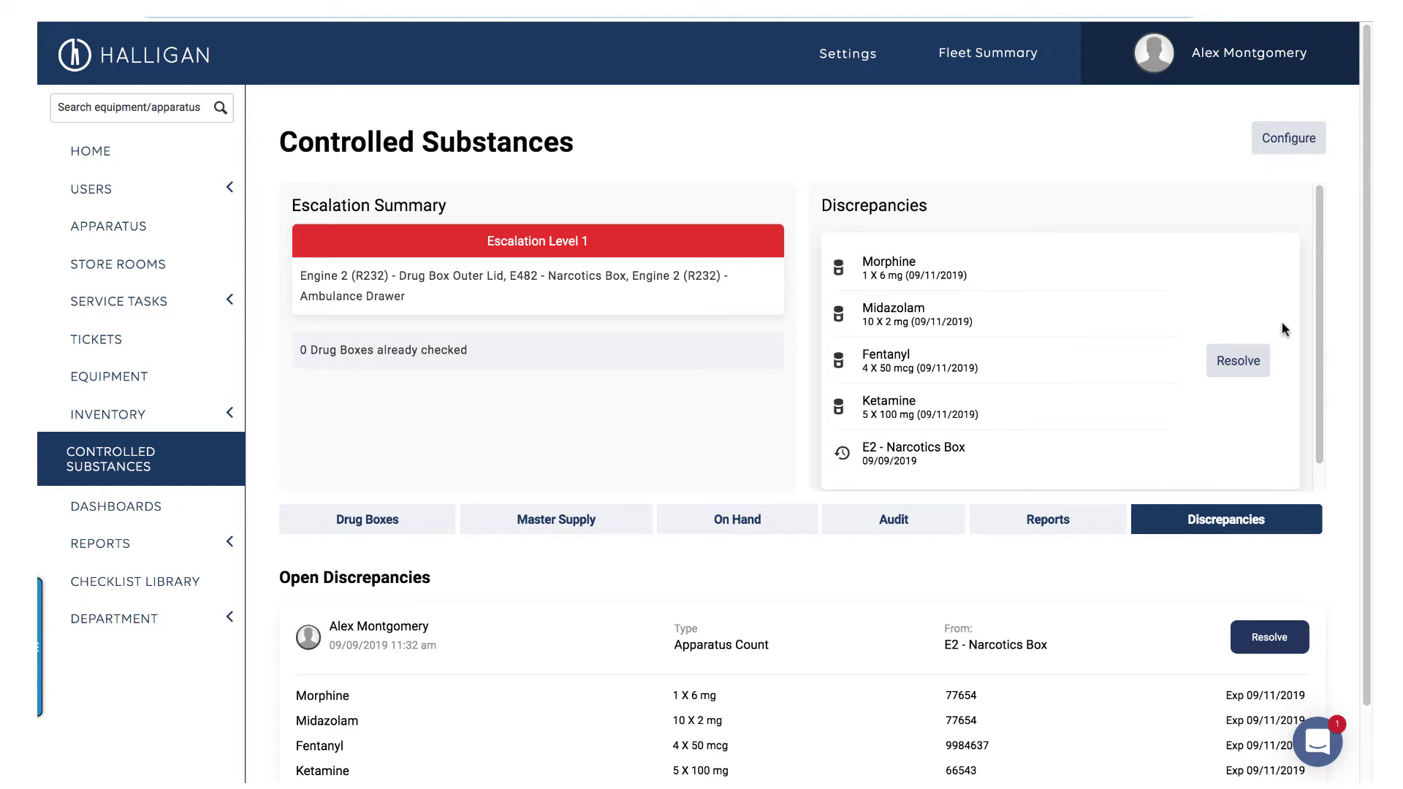
# - Resolve the E2 - Narcotics Box count discrepancy by marking it a possible diversion
pyautogui.click(1247, 365)
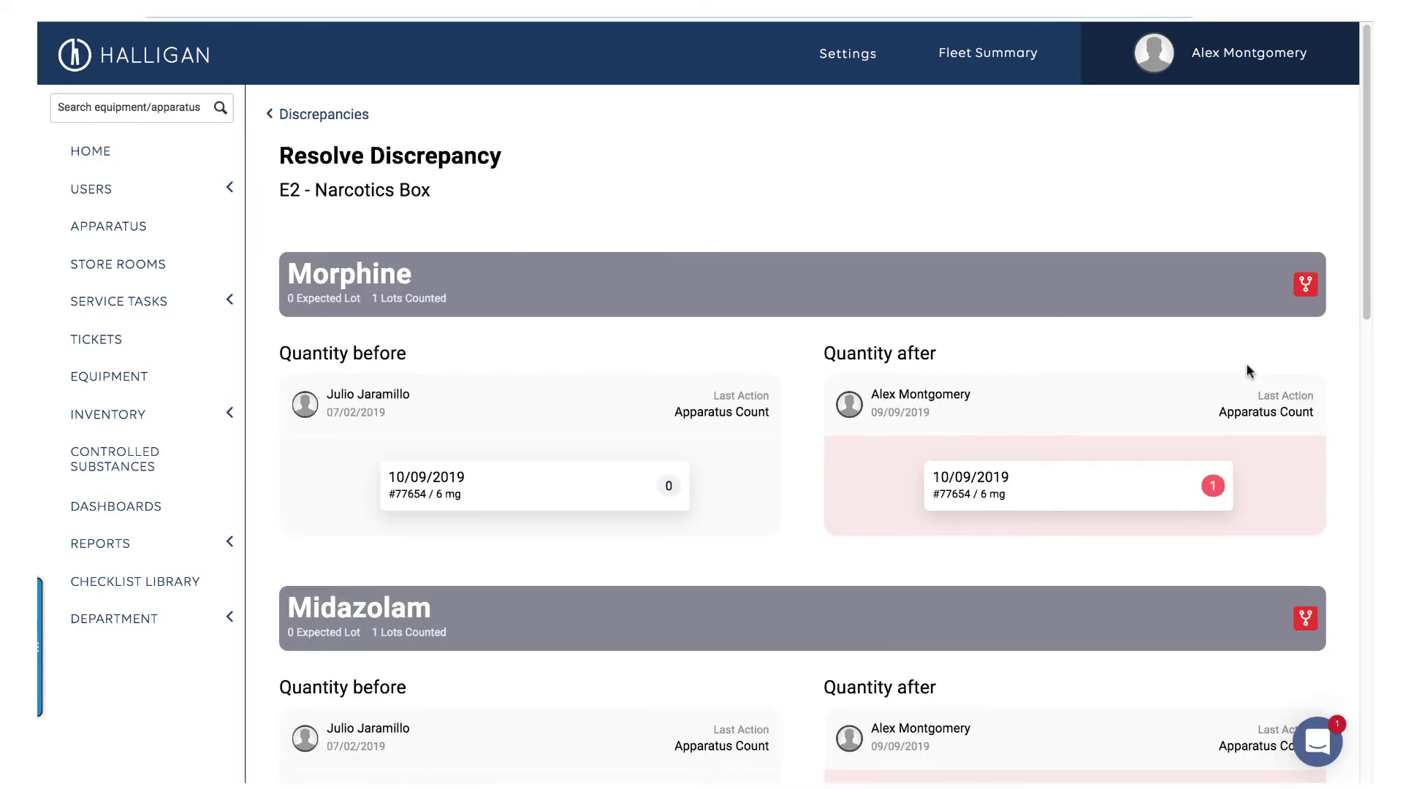
pyautogui.moveTo(1371, 247); pyautogui.dragTo(1371, 718)
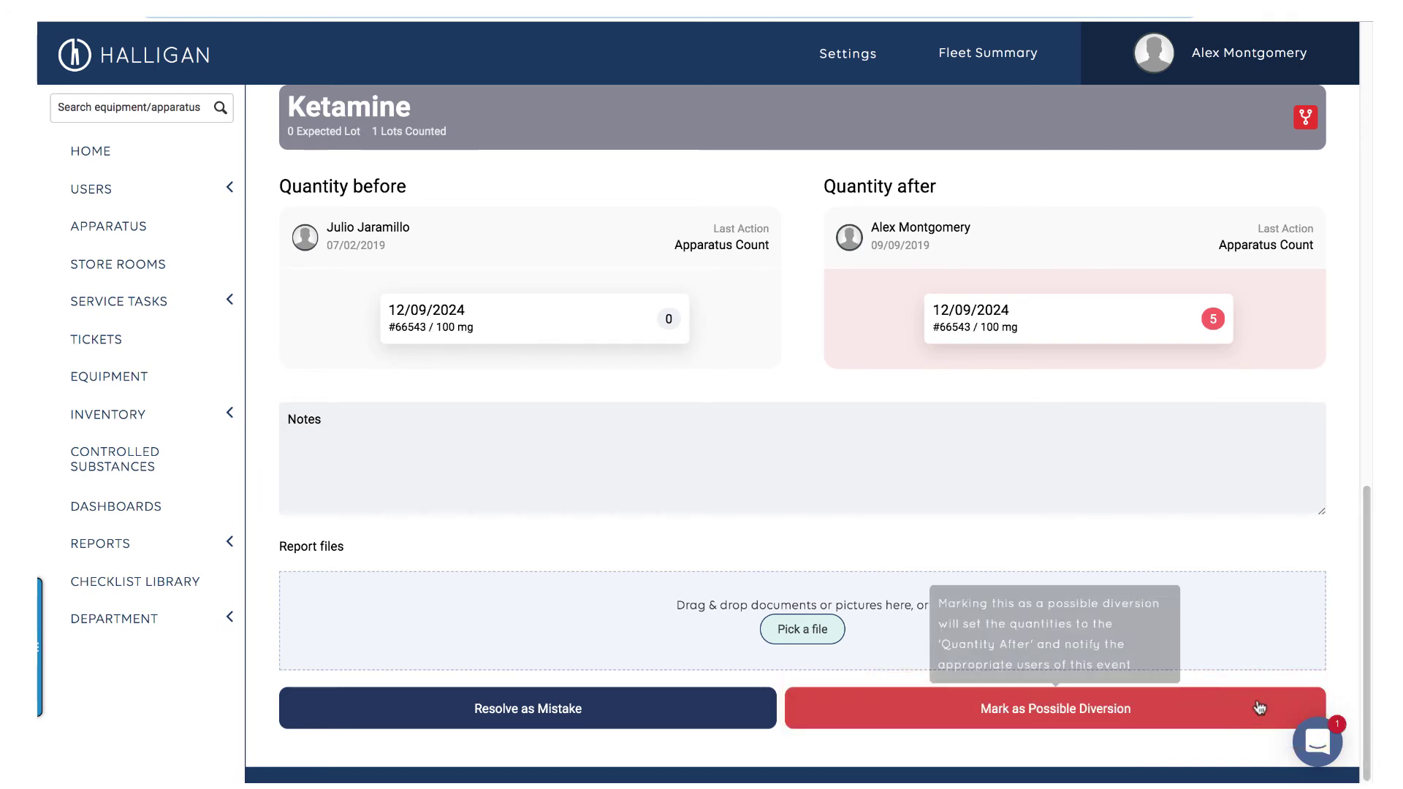
pyautogui.click(1207, 711)
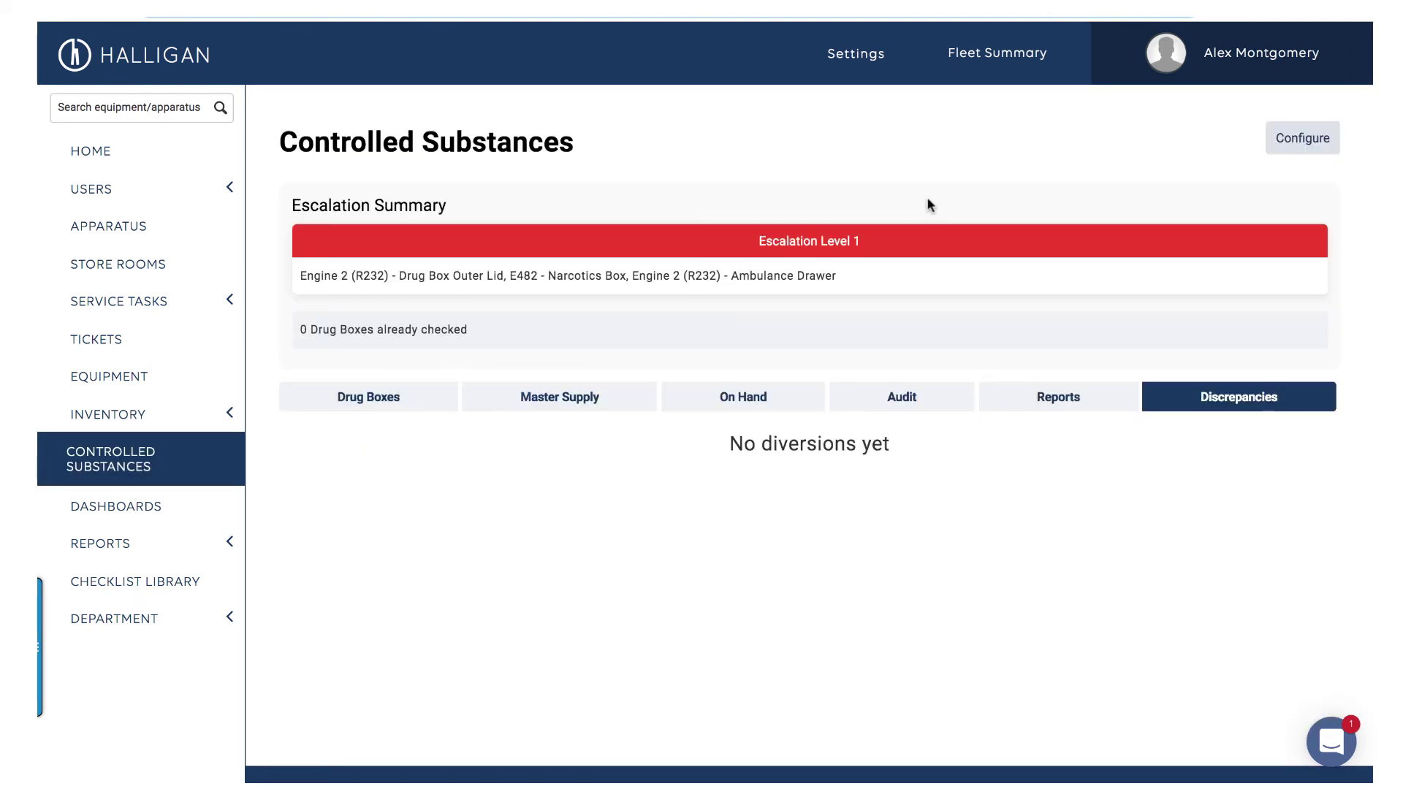
# - Switch back to the Drug Boxes tab listing boxes by station
pyautogui.click(433, 398)
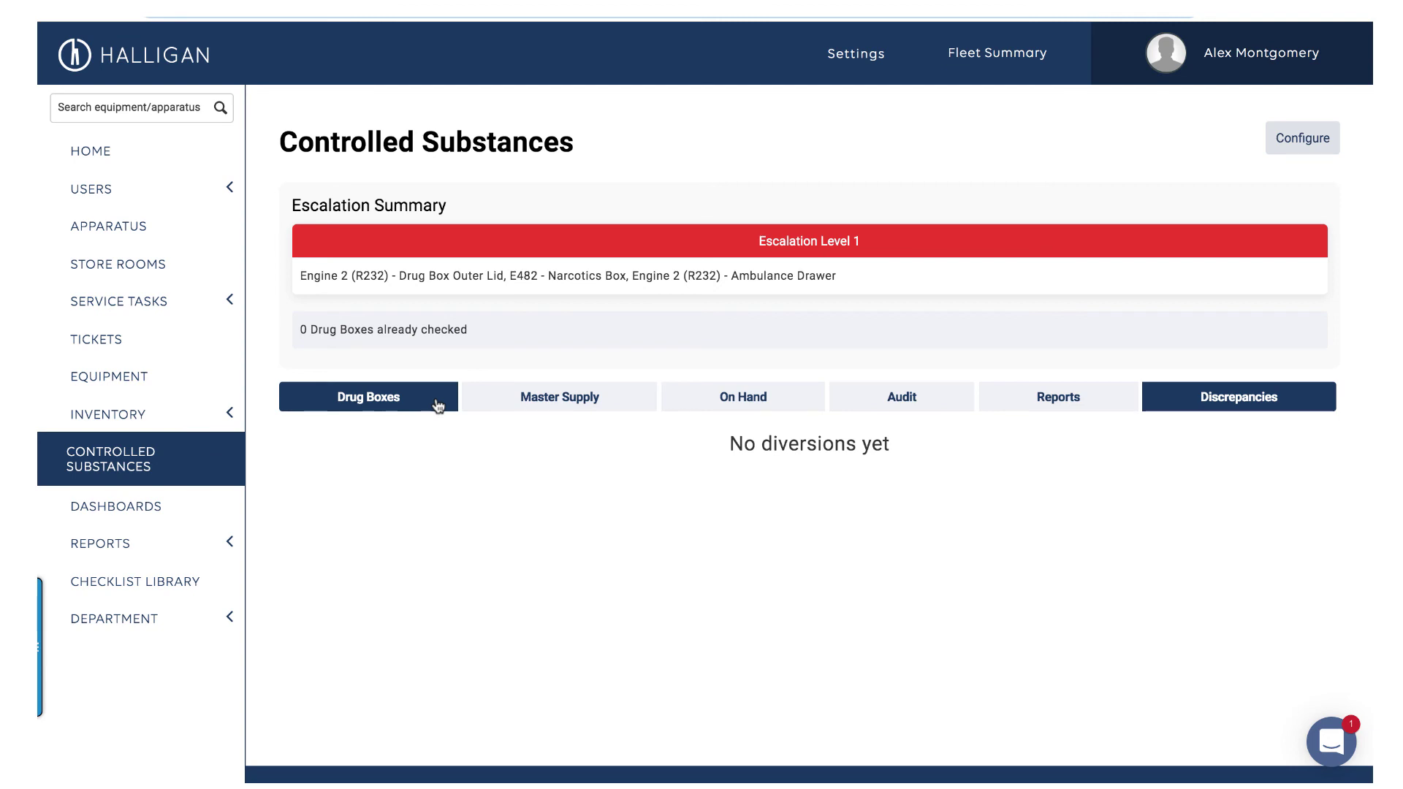